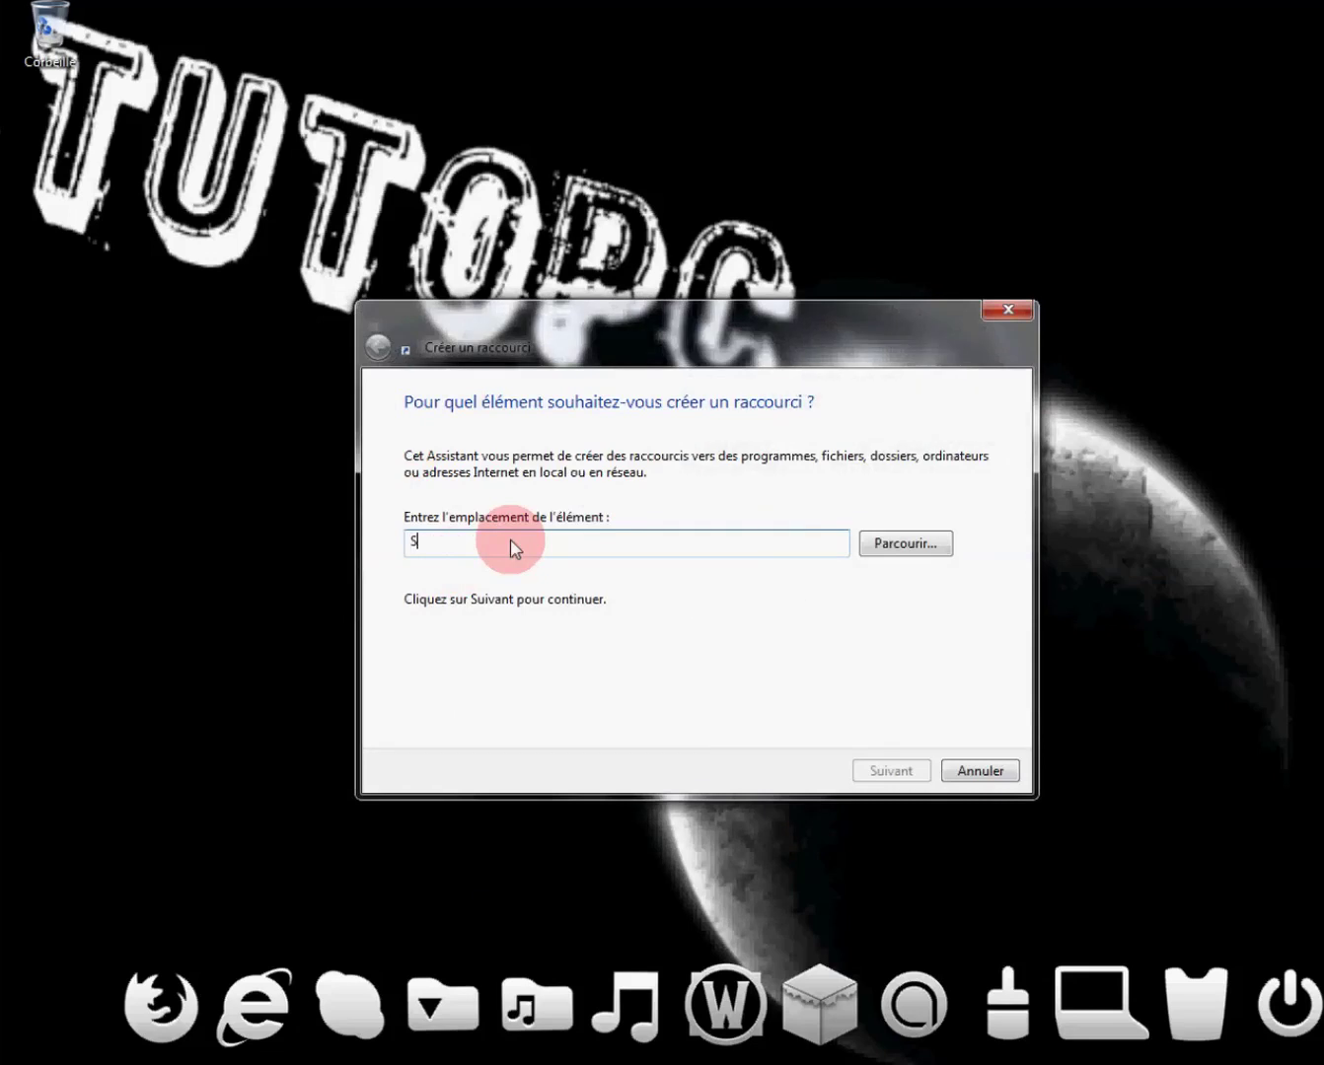
Step: Set the new shortcut's target to "Shutdown.exe -s -t 00" and continue to the naming page
type("own.exe -s")
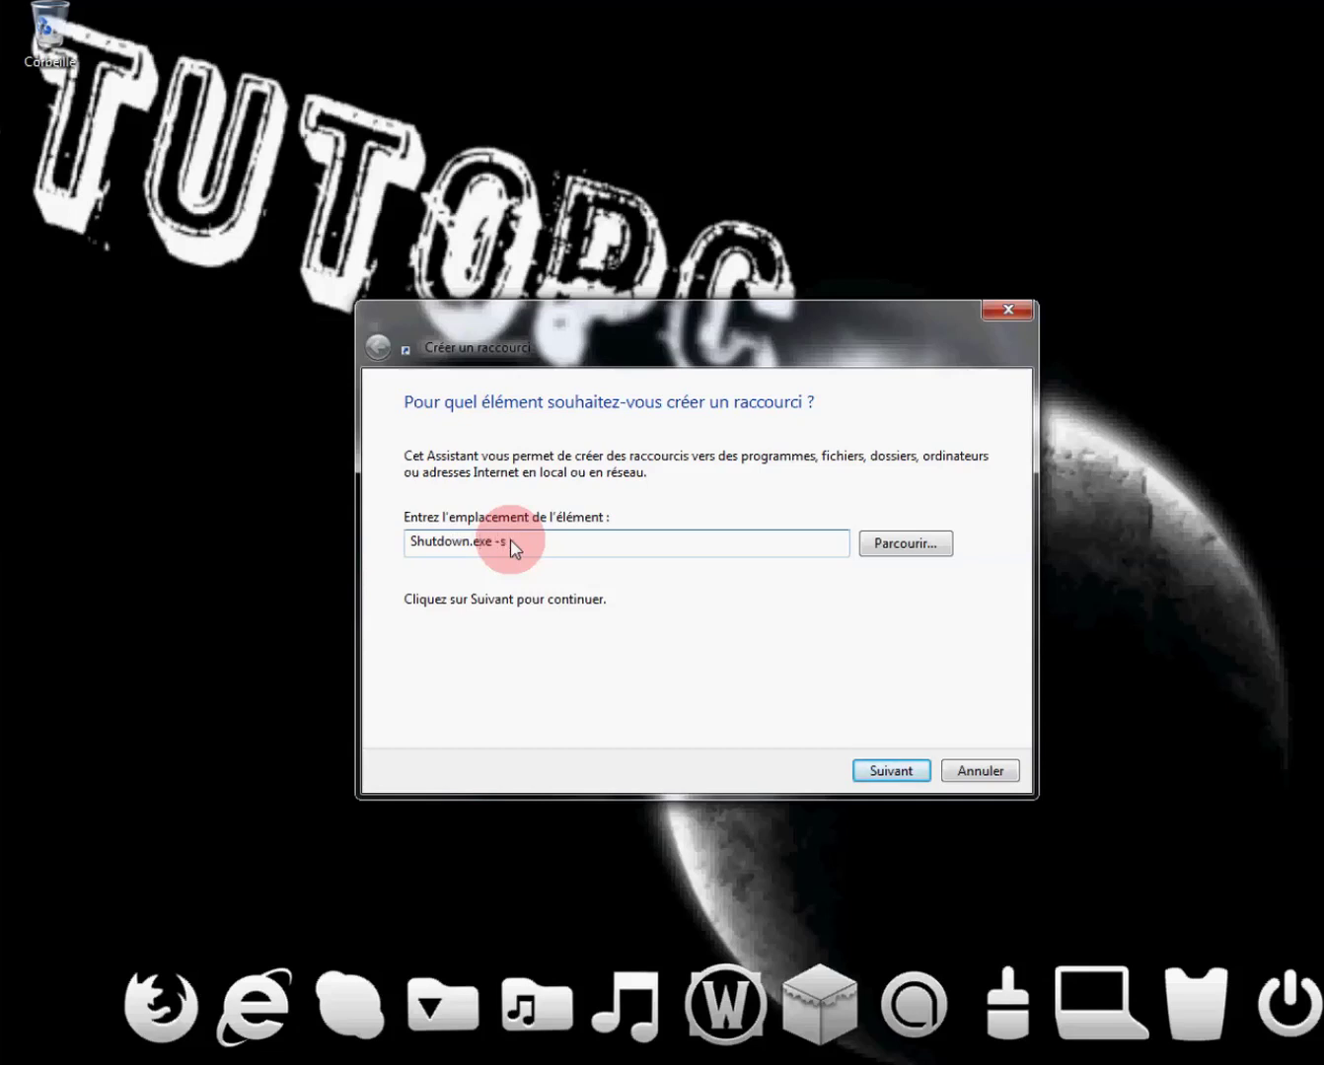
type("00")
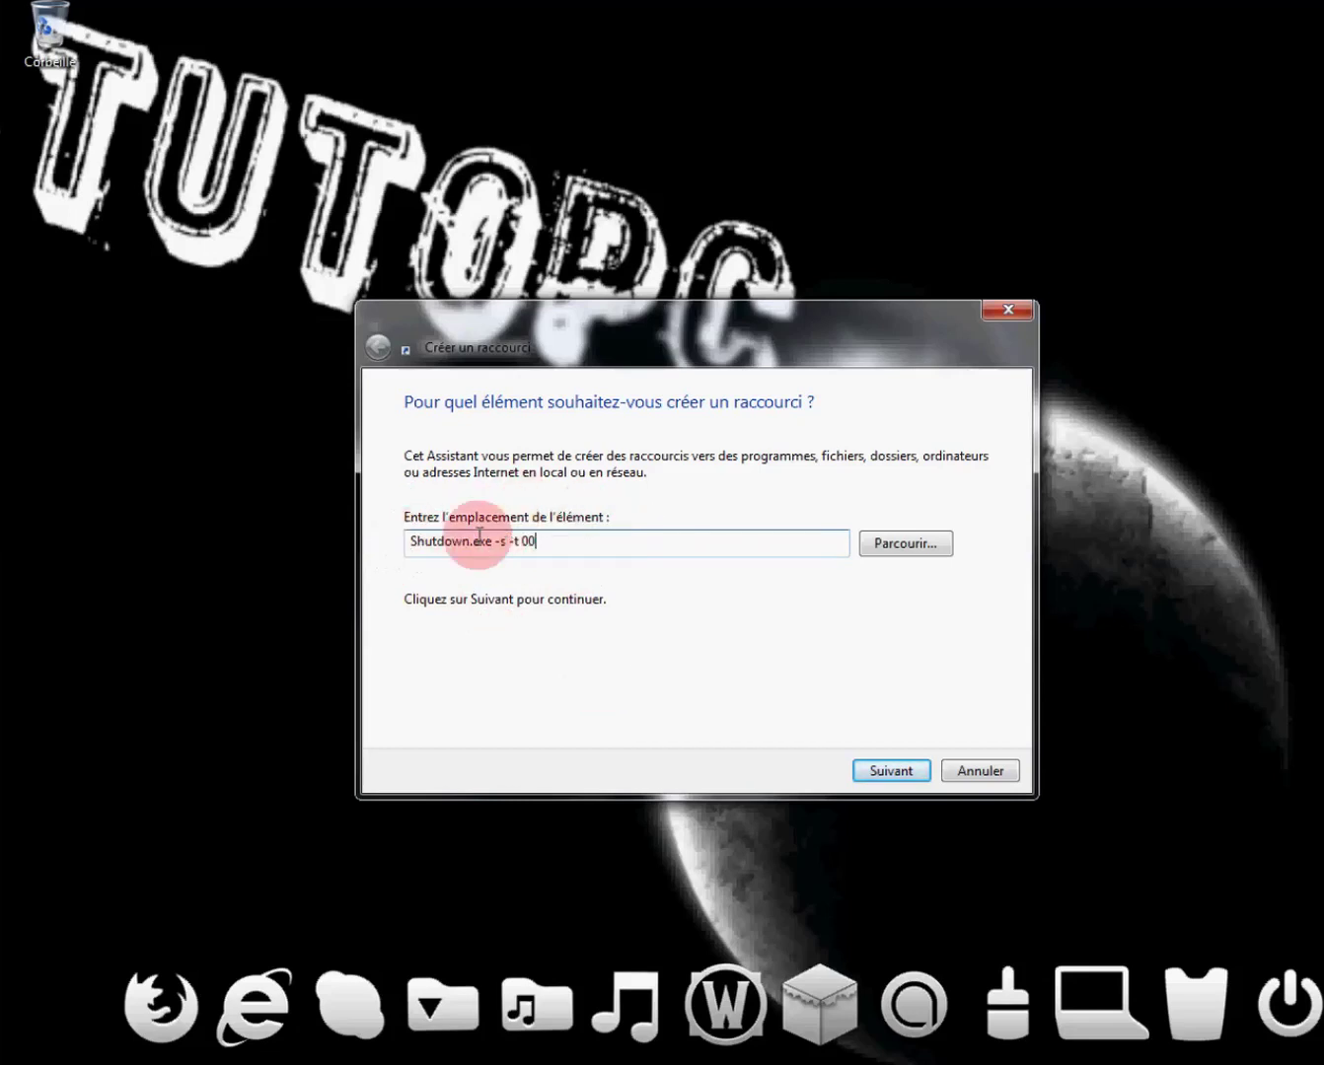
left_click(880, 770)
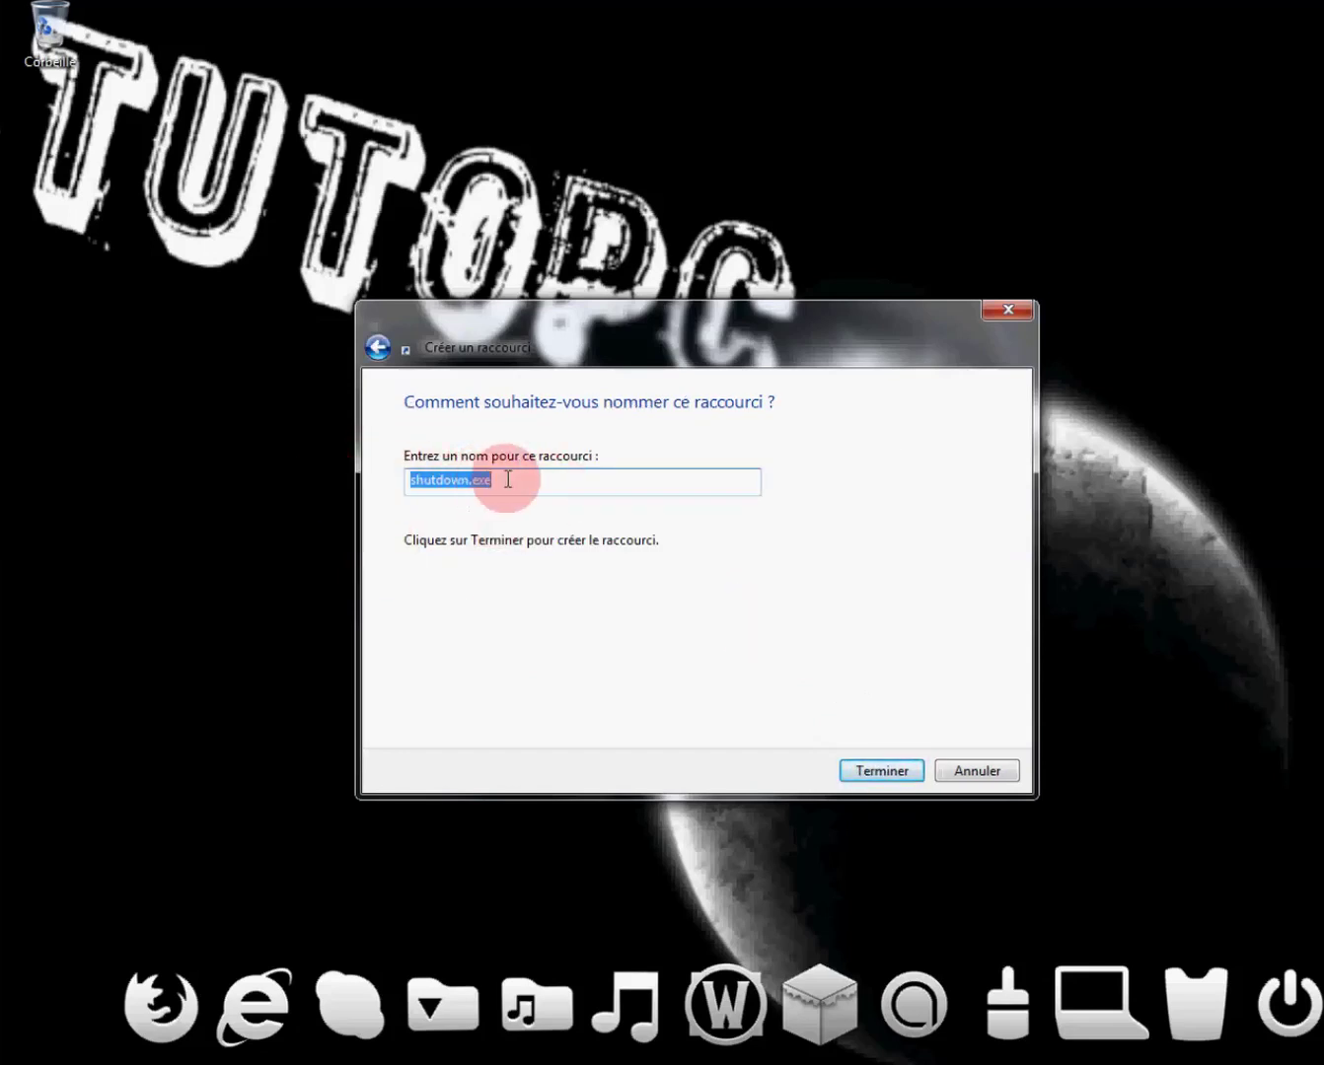
Step: Name the shortcut Arrêt, finish creating it, and move its icon toward the middle of the desktop
key("BackSpace")
type("Arrêt")
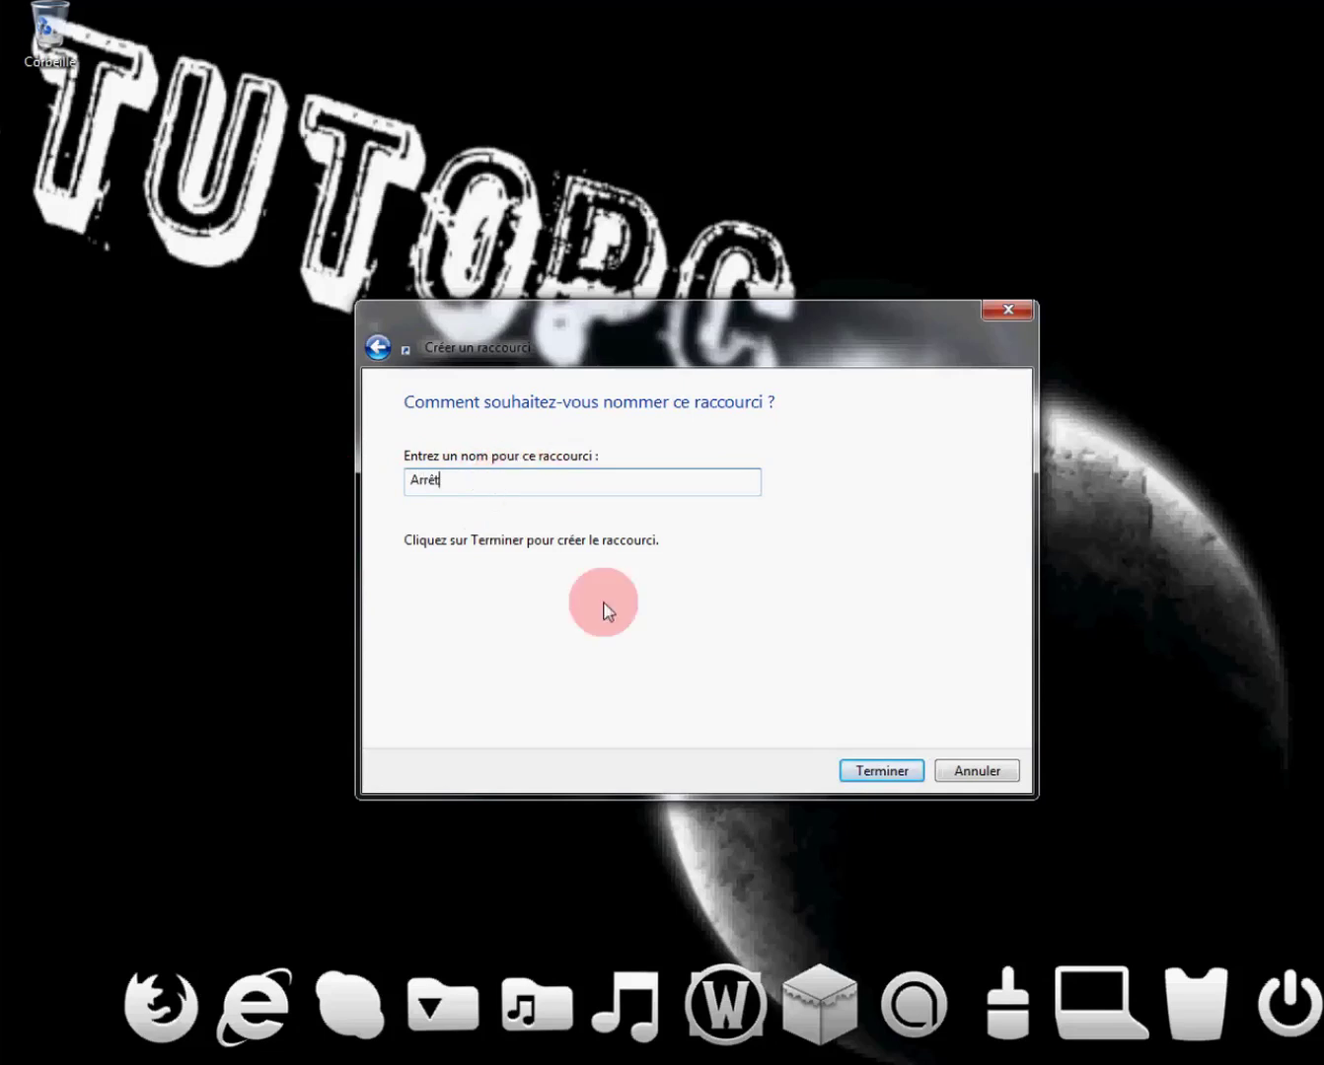
left_click(901, 772)
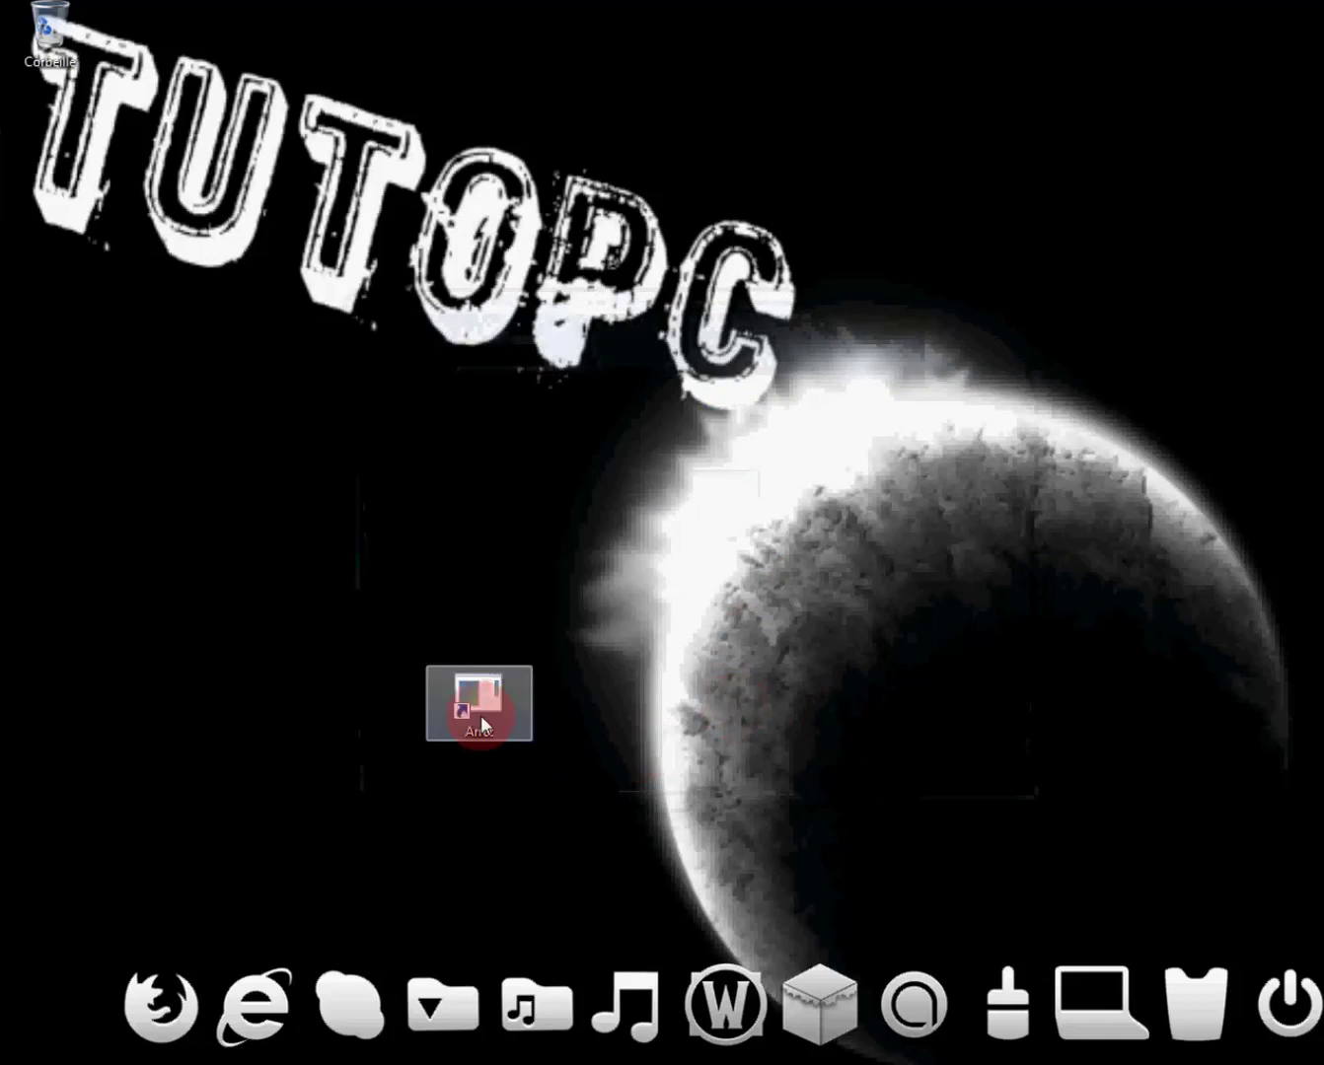
left_click_drag(479, 713, 659, 576)
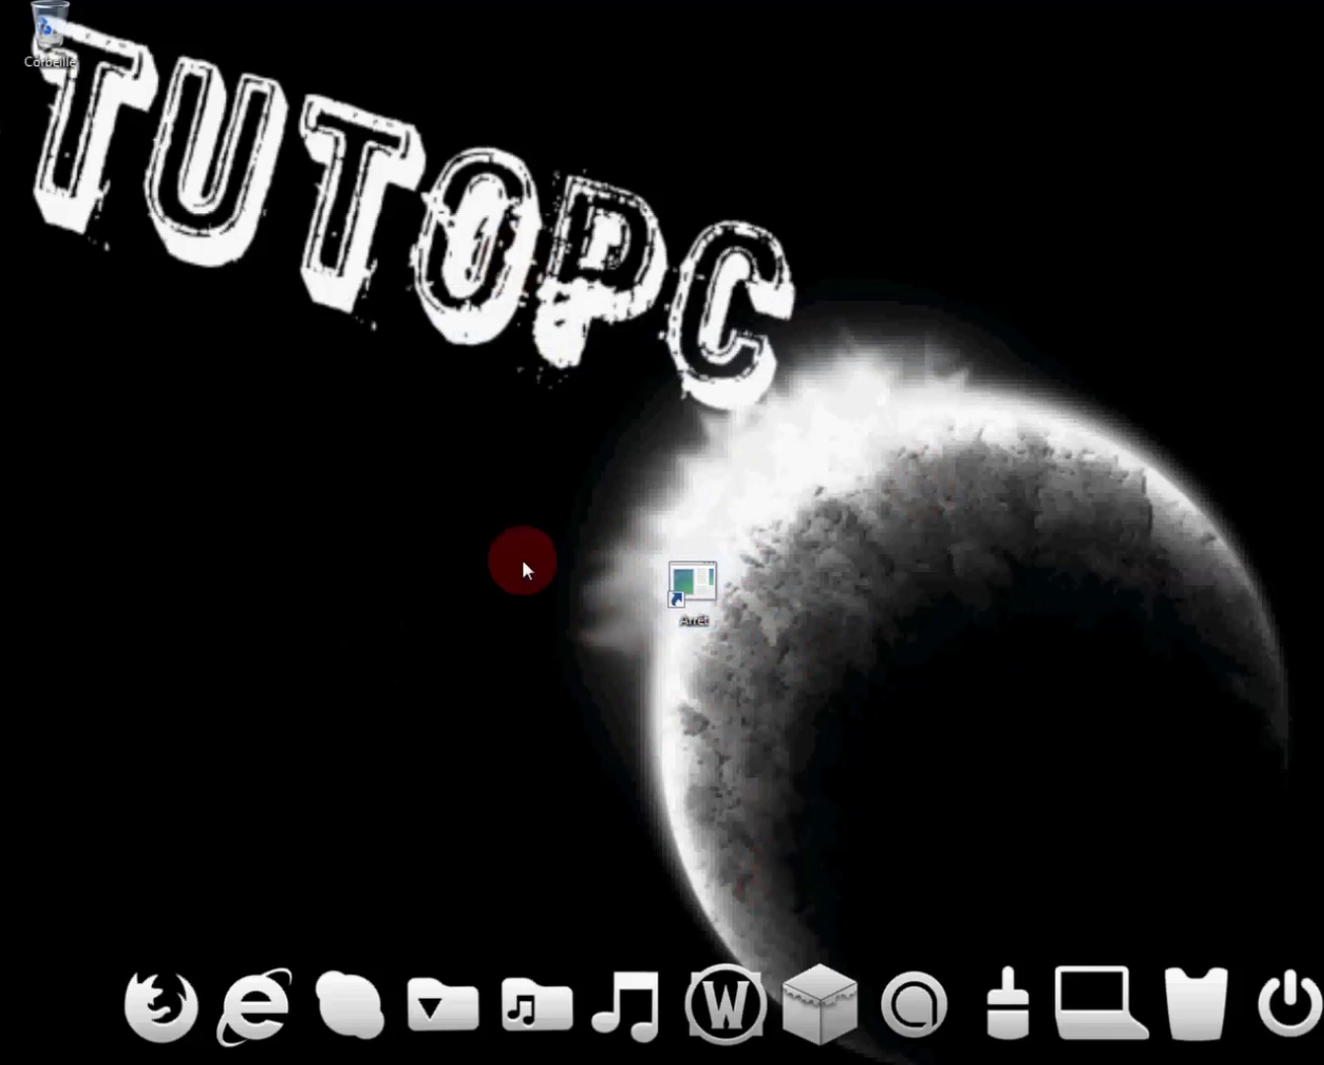
left_click_drag(697, 582, 591, 480)
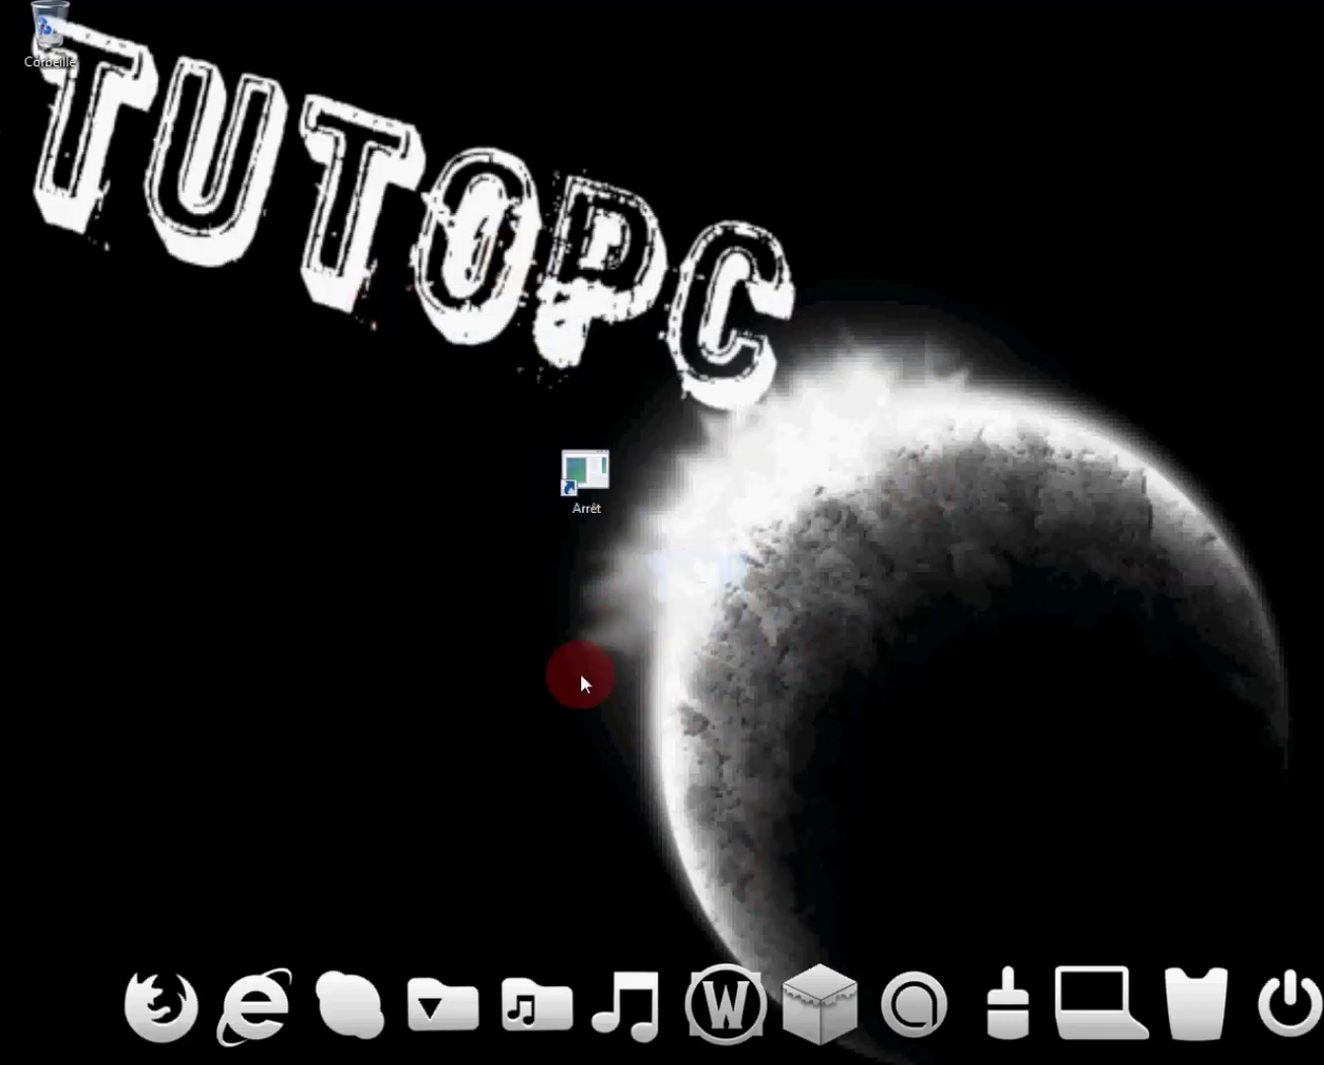
Step: Start a second desktop shortcut with the target "shutdown.exe -r -t 00" and continue to the naming page
right_click(523, 592)
mouse_move(616, 780)
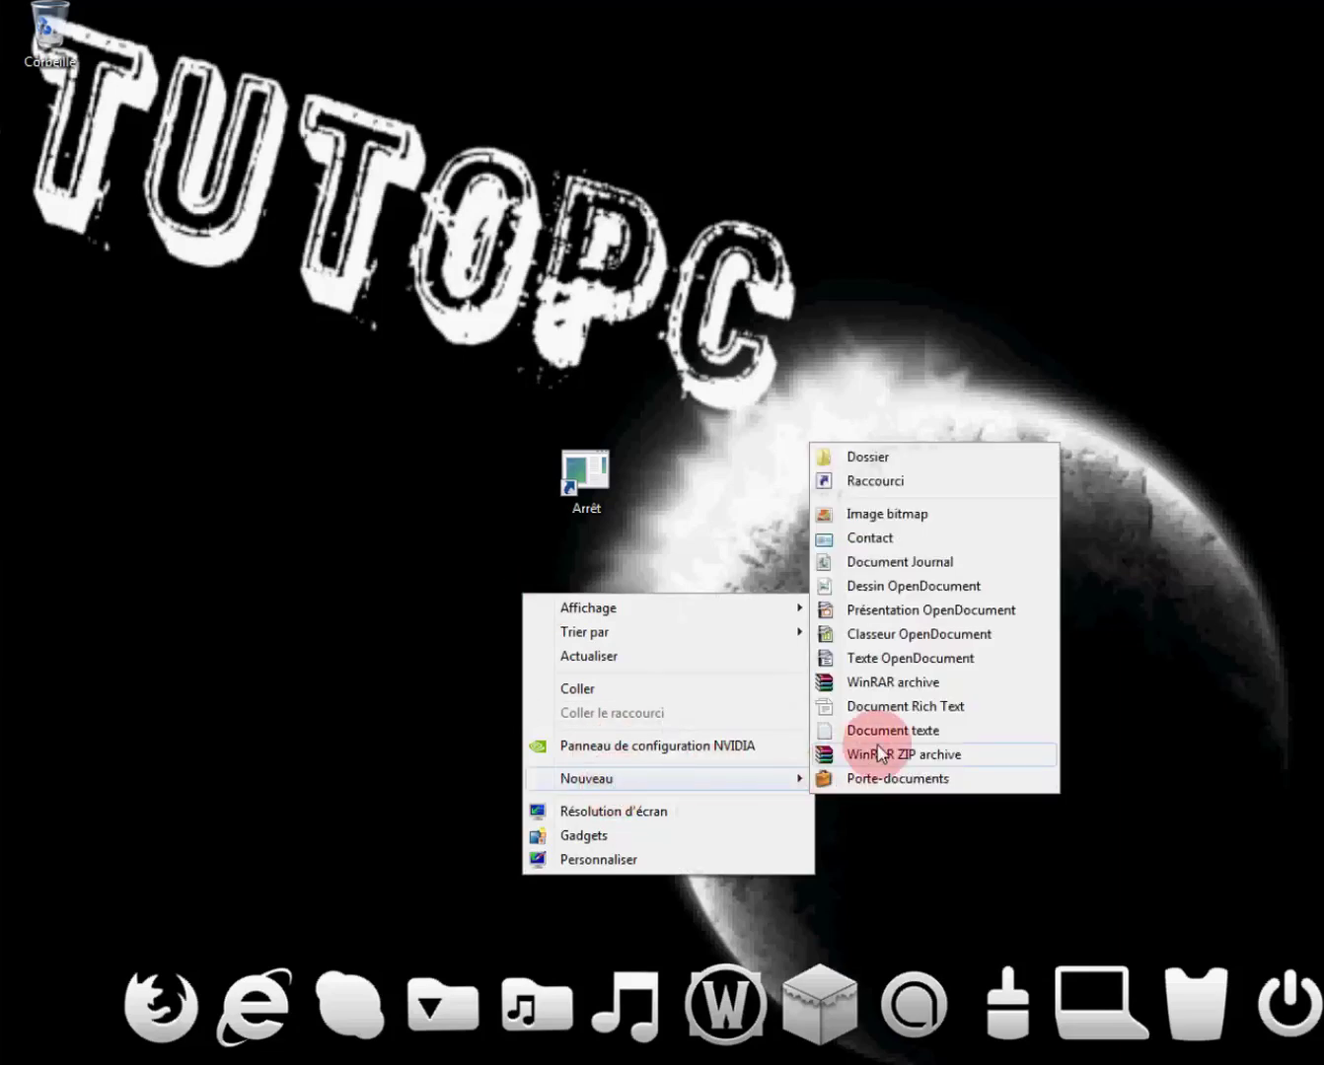
left_click(867, 483)
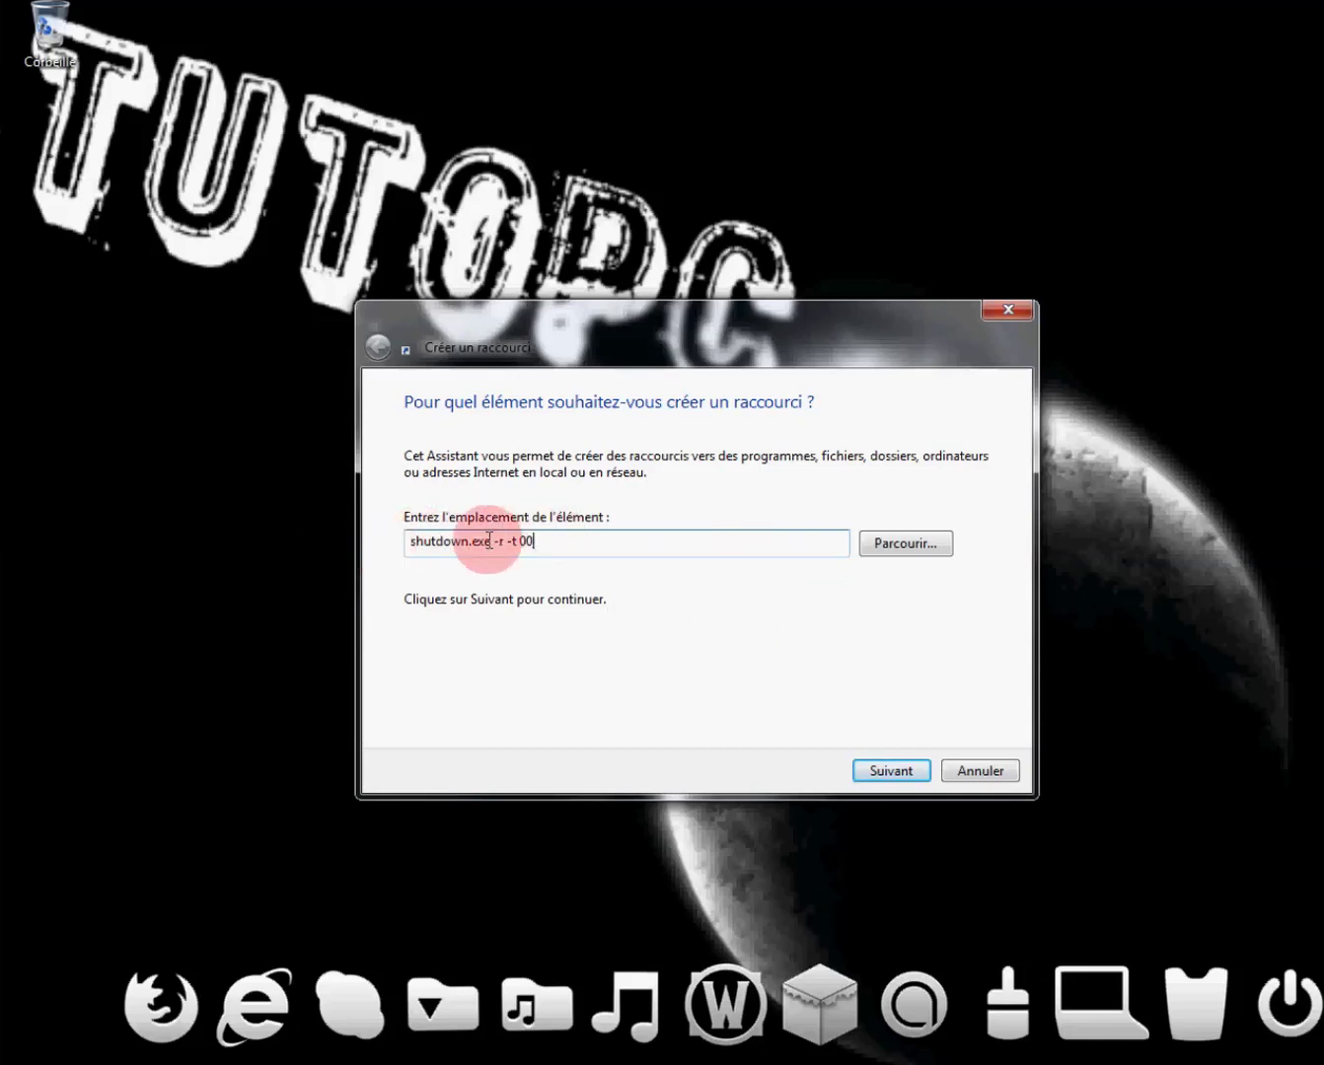
left_click(877, 774)
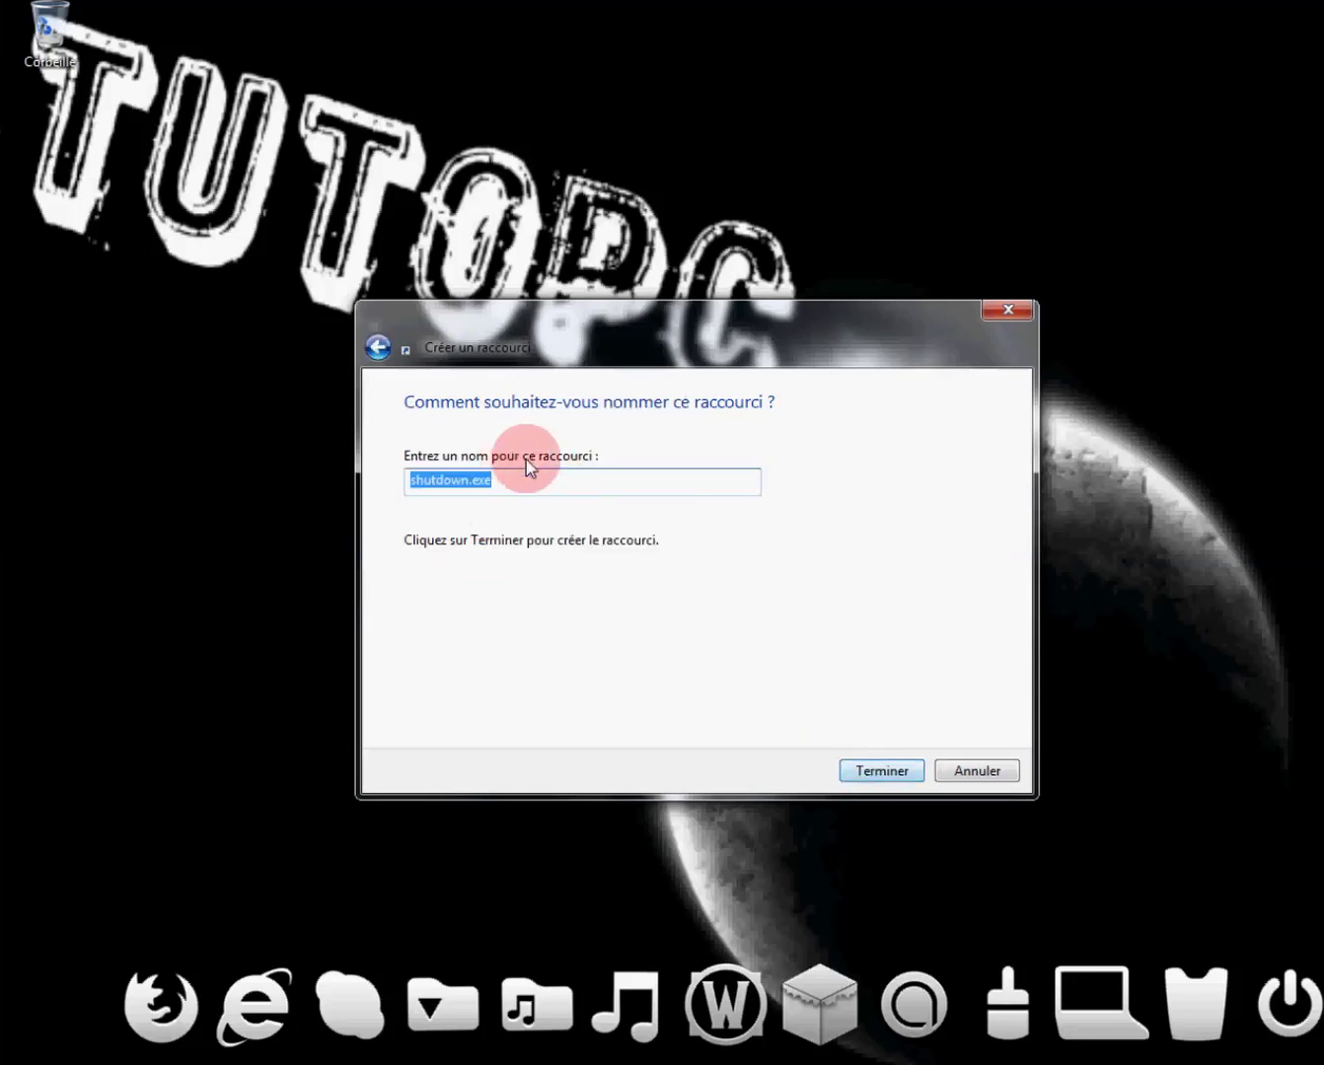
Step: Name the second shortcut redémarrer and finish creating it
key("BackSpace")
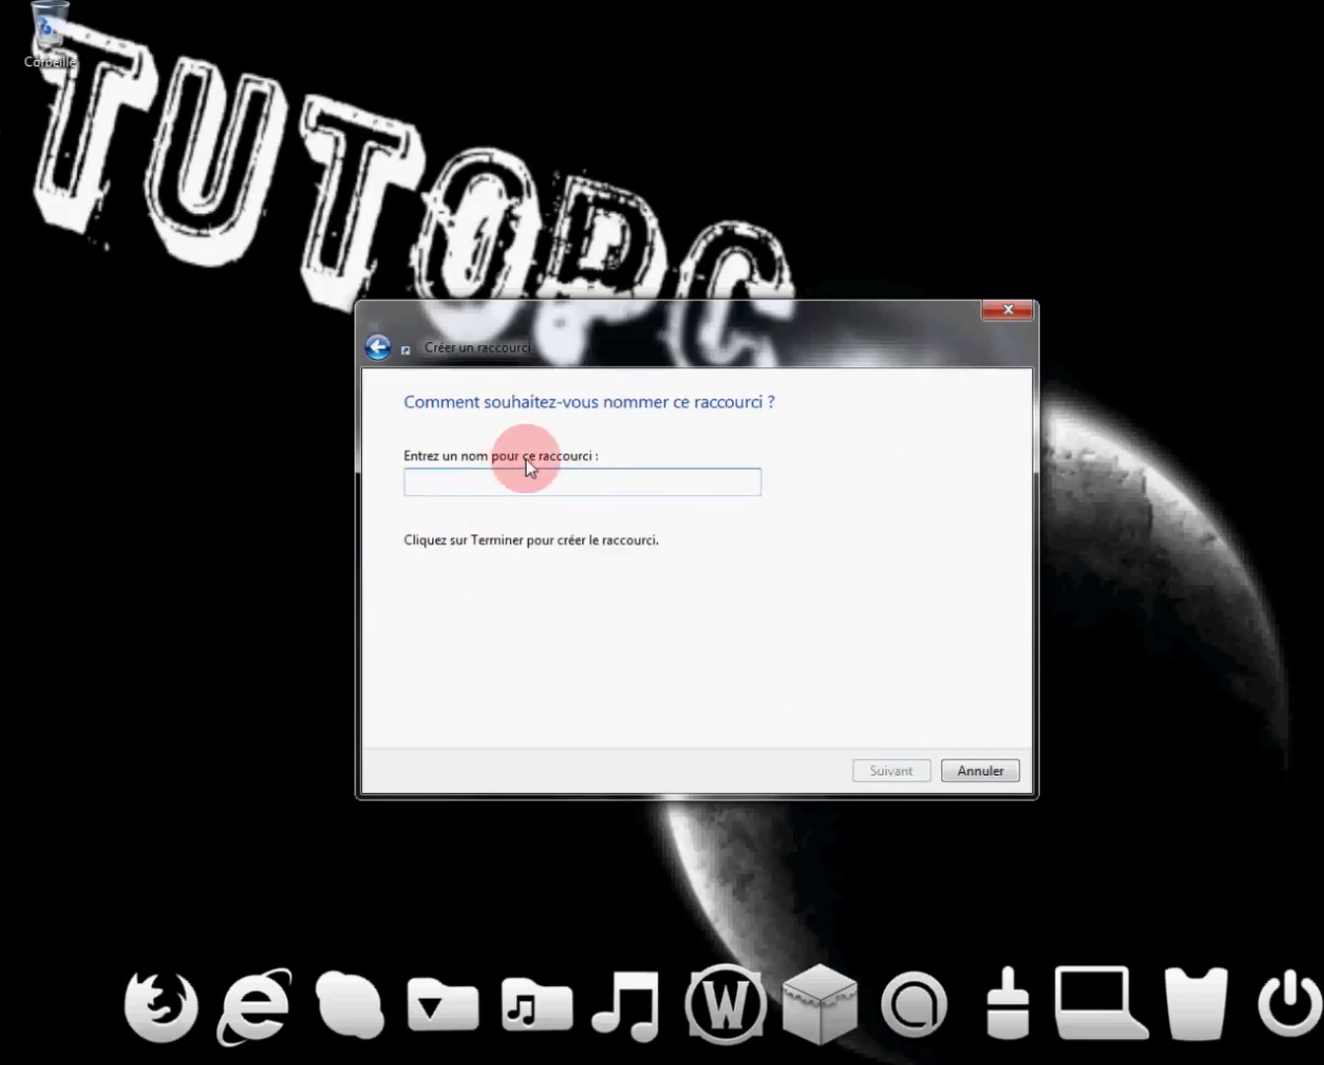
type("redémarrer")
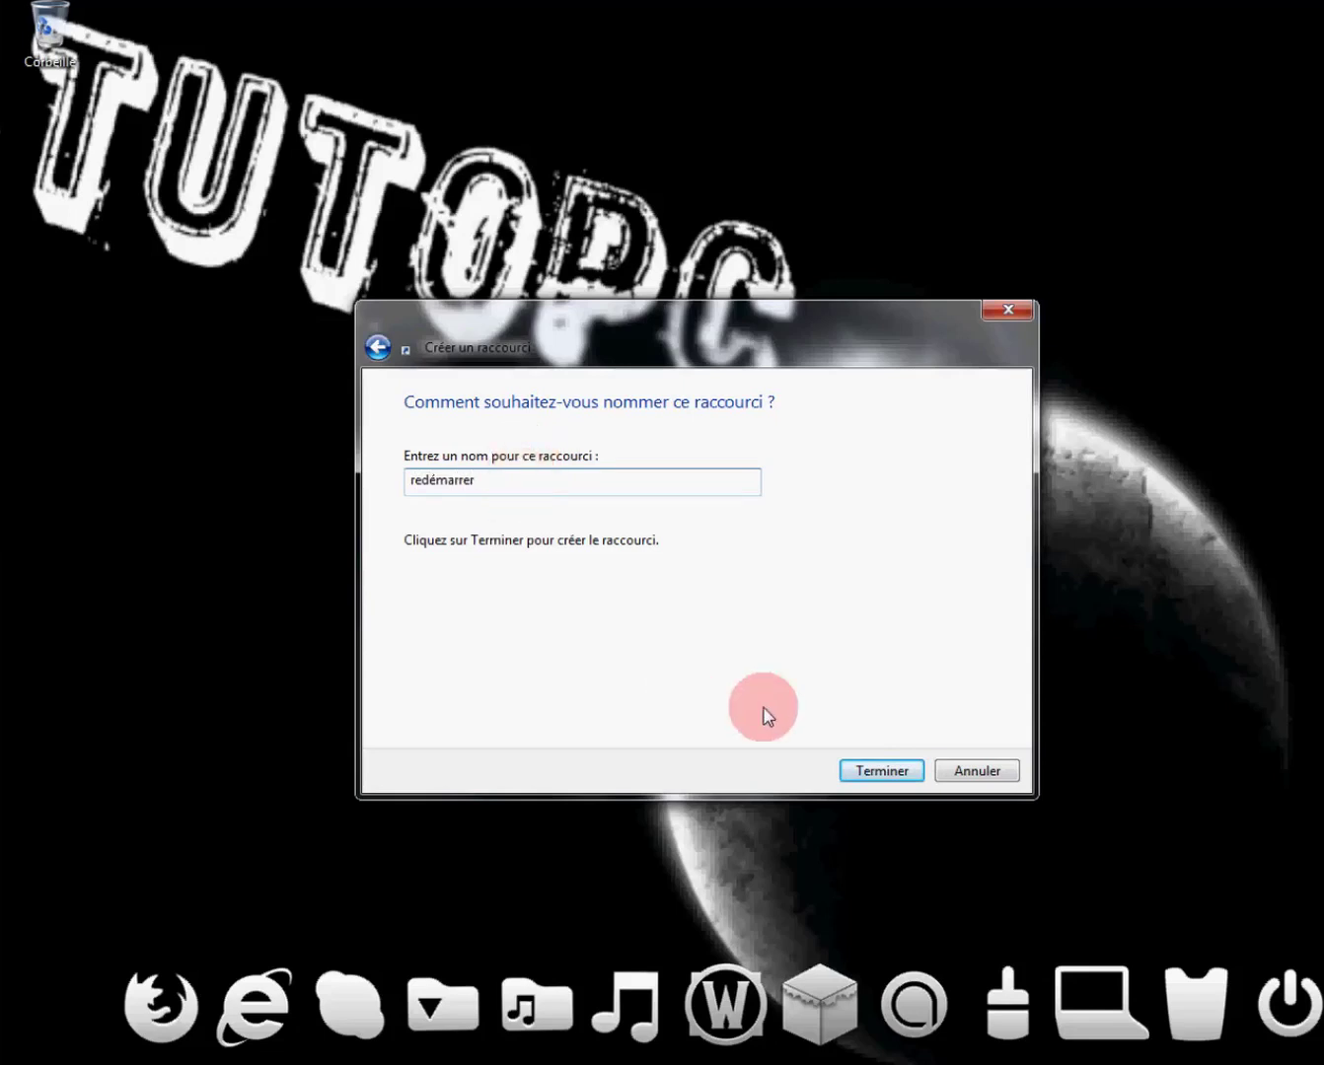
left_click(863, 773)
Step: Arrange the two shortcuts side by side mid-desktop, with redémarrer directly before Arrêt
left_click_drag(579, 589, 697, 478)
left_click_drag(501, 549, 592, 477)
mouse_move(694, 473)
left_mouse_down()
mouse_move(293, 739)
mouse_move(2, 838)
mouse_move(753, 588)
mouse_move(823, 502)
mouse_move(705, 481)
left_mouse_up()
left_click(712, 596)
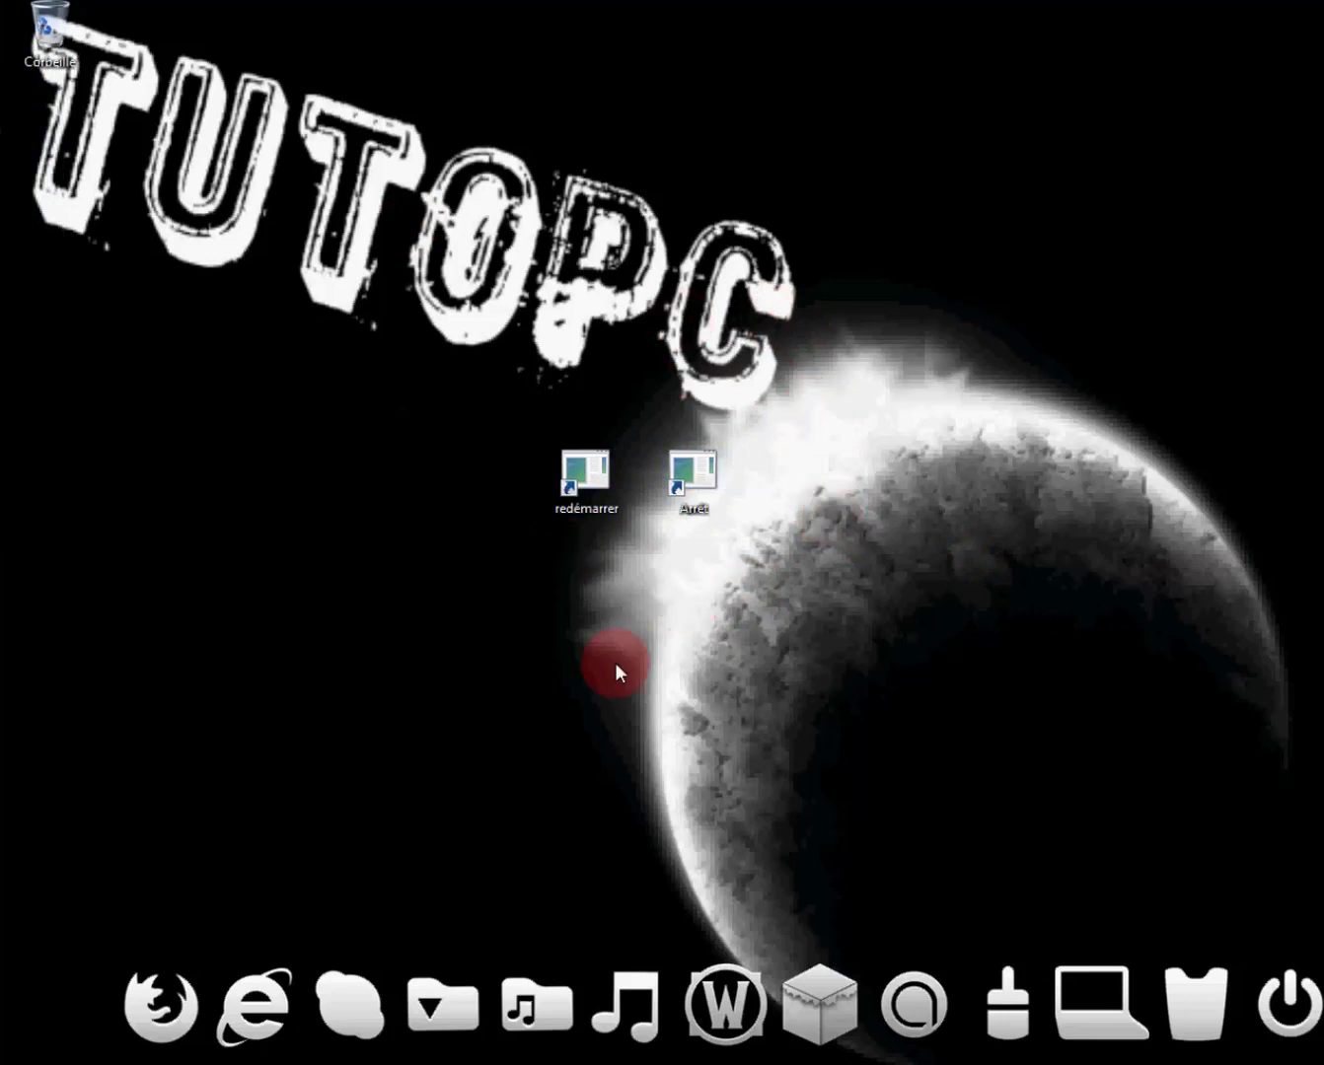
left_click(703, 489)
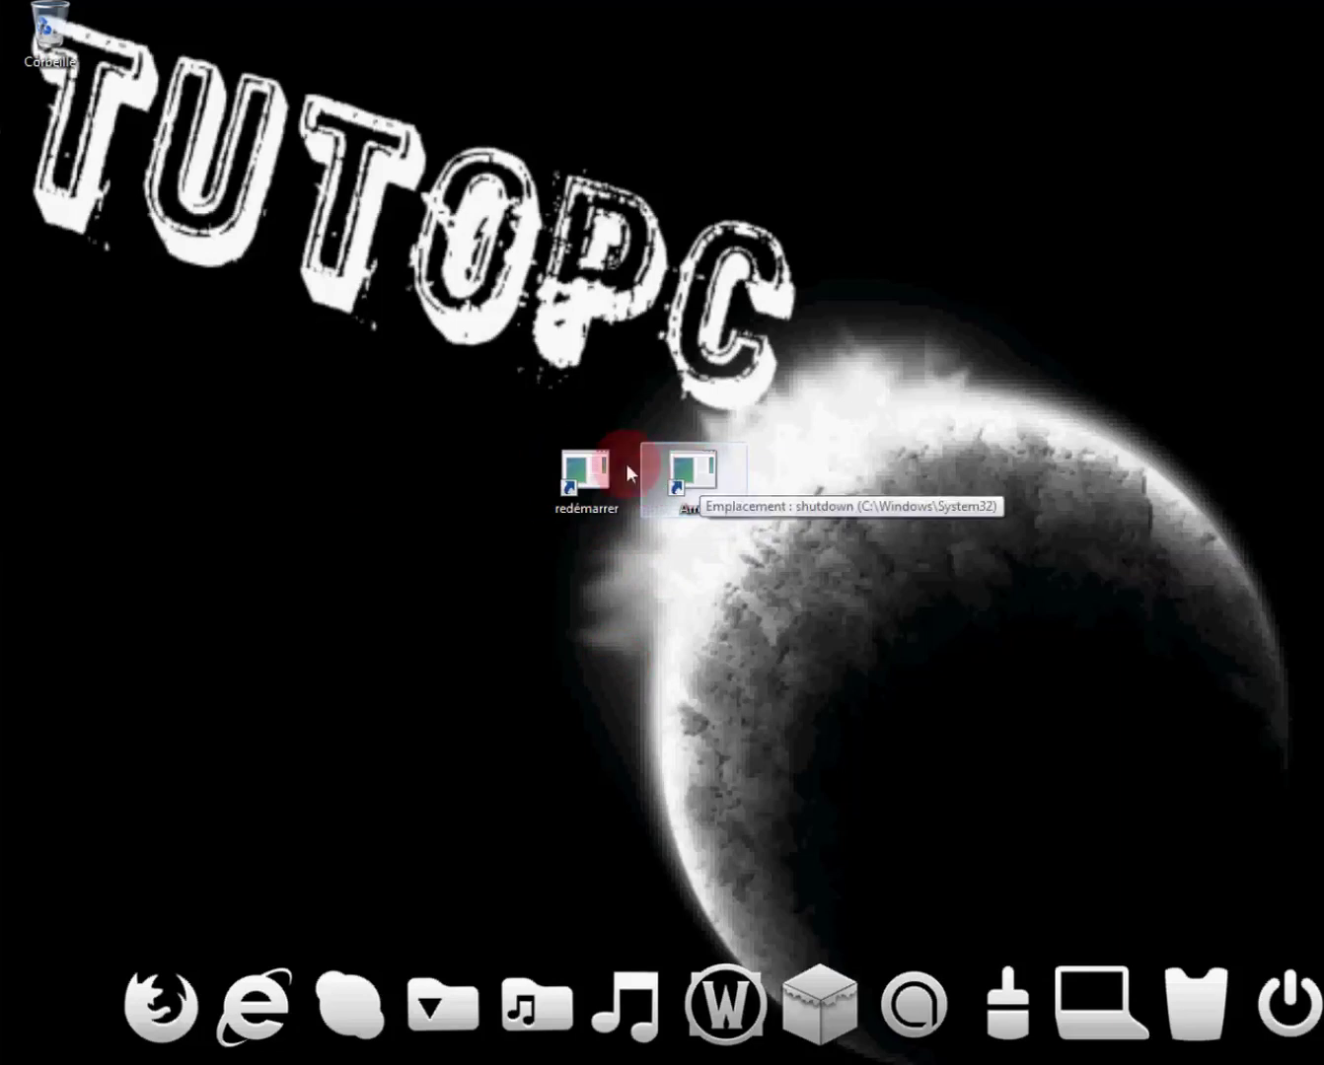
left_click(628, 489)
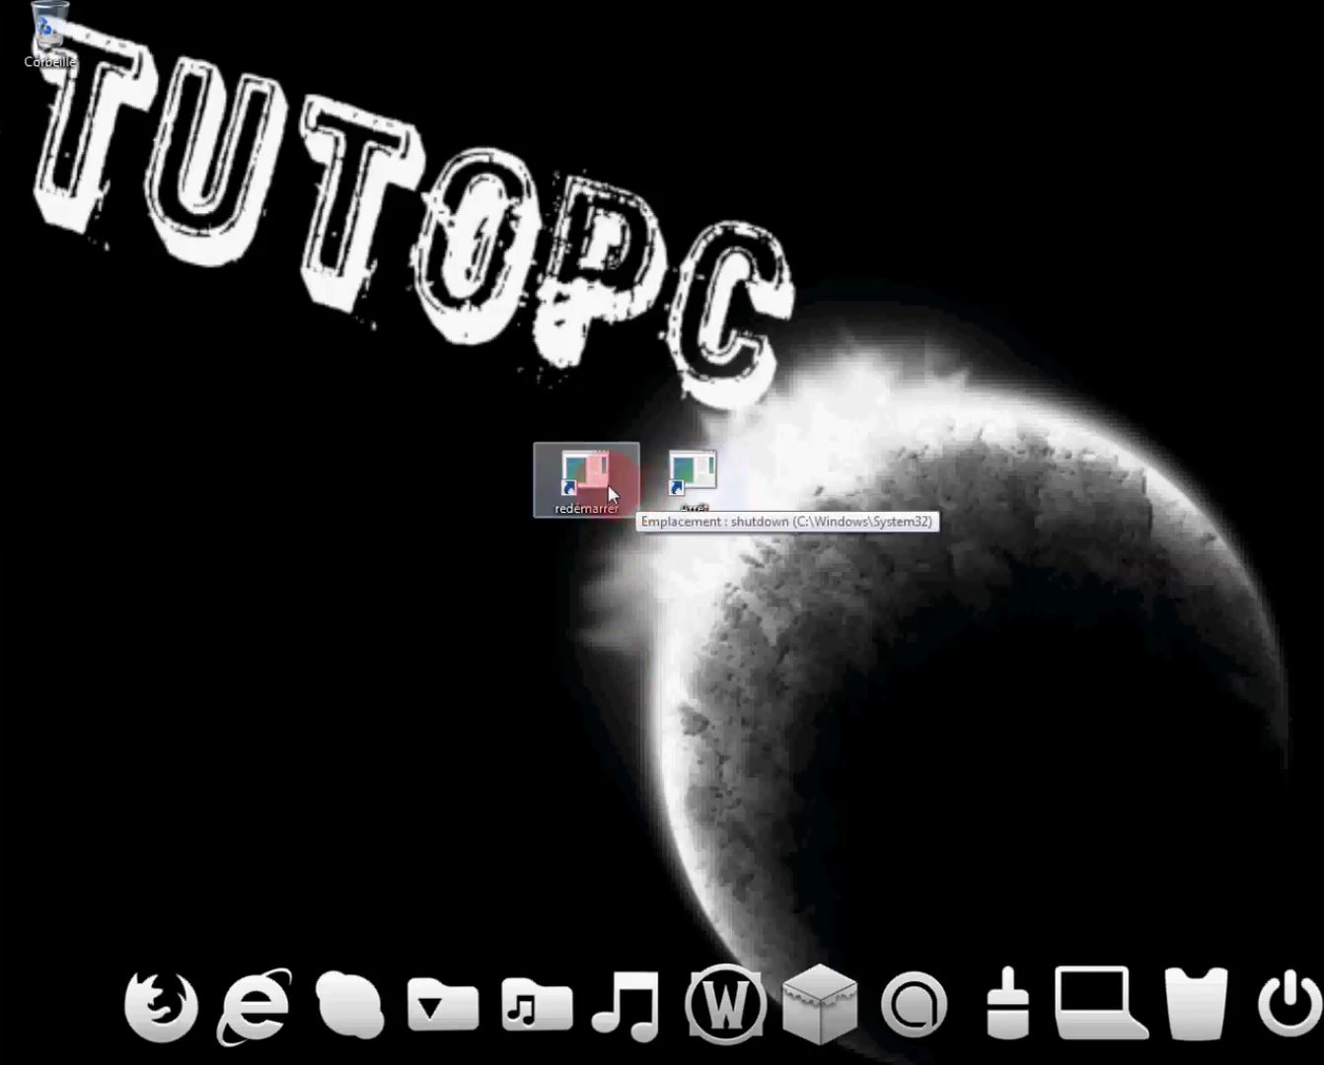
right_click(608, 483)
left_click(722, 954)
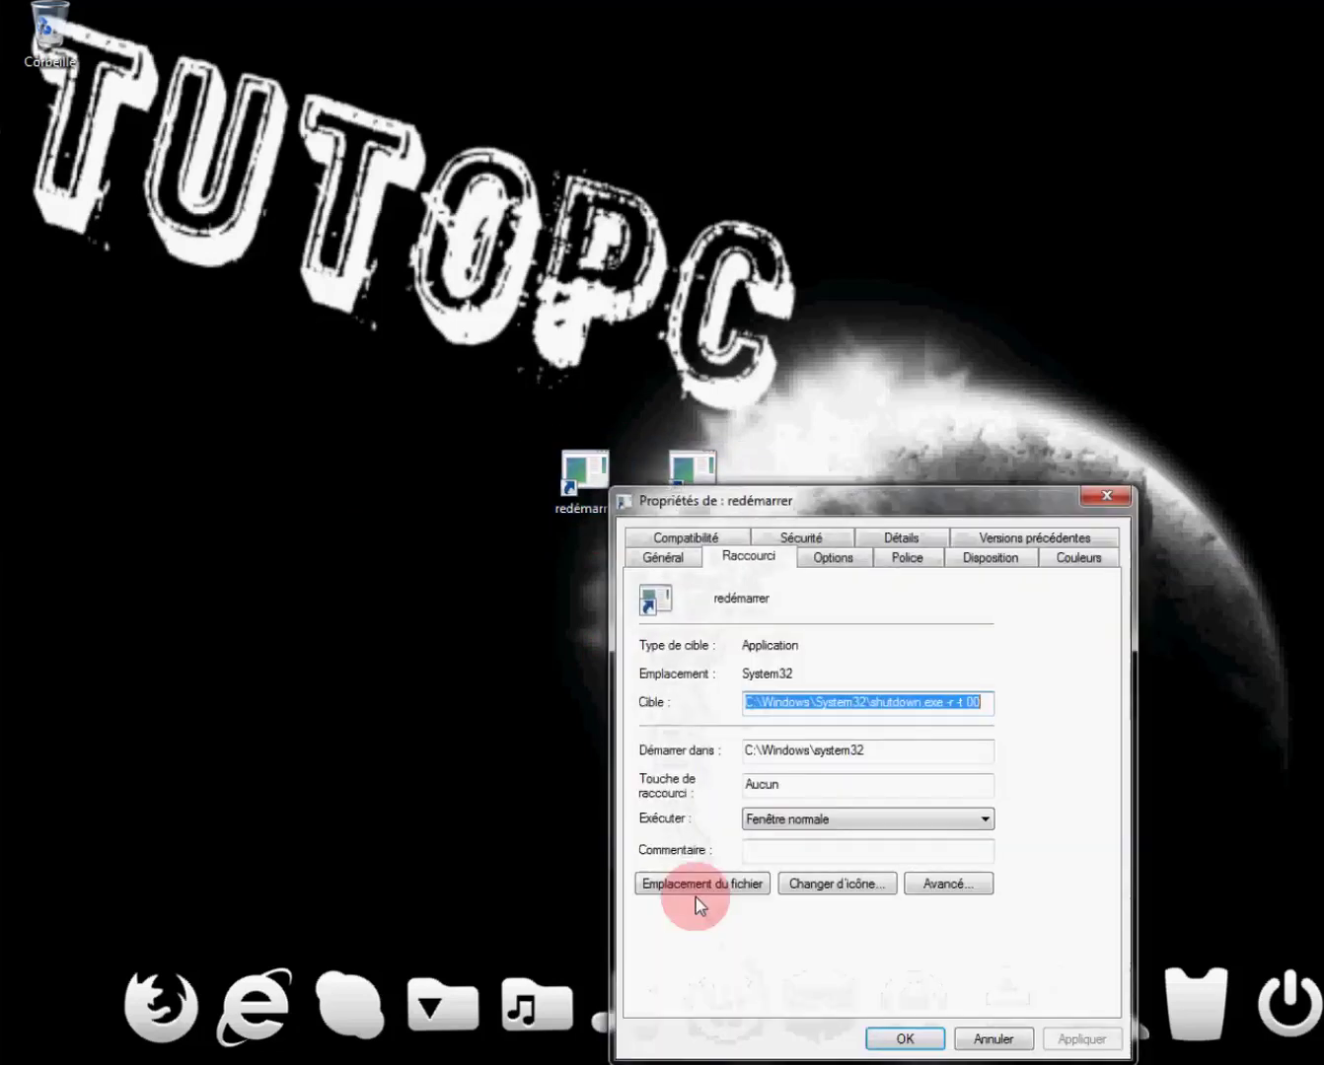
left_click_drag(775, 487, 673, 249)
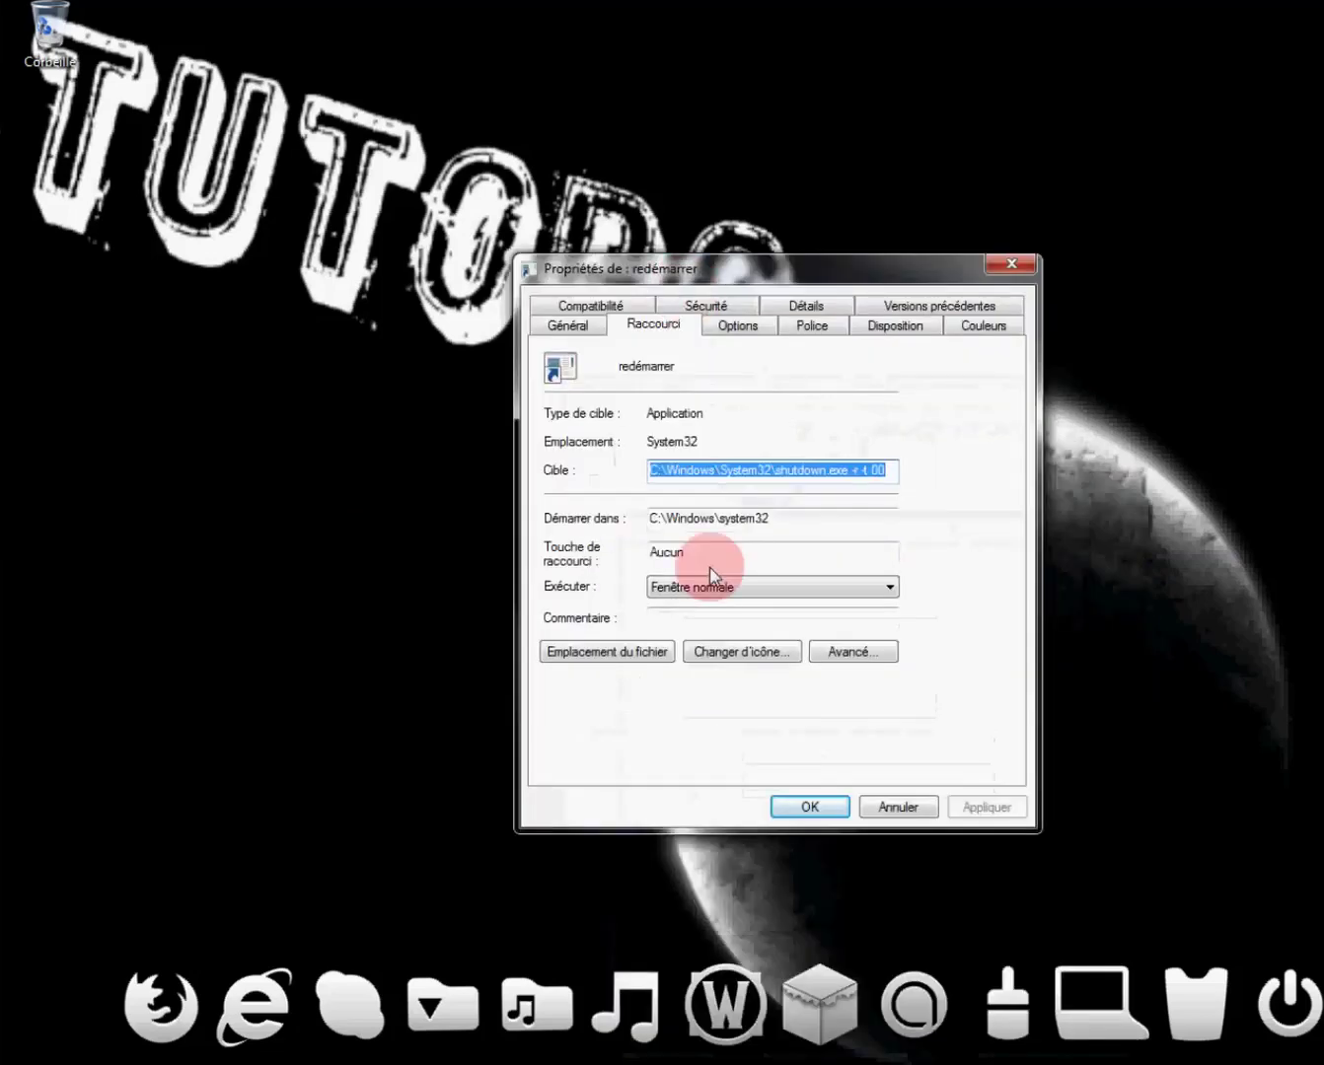
left_click(730, 652)
left_click(888, 570)
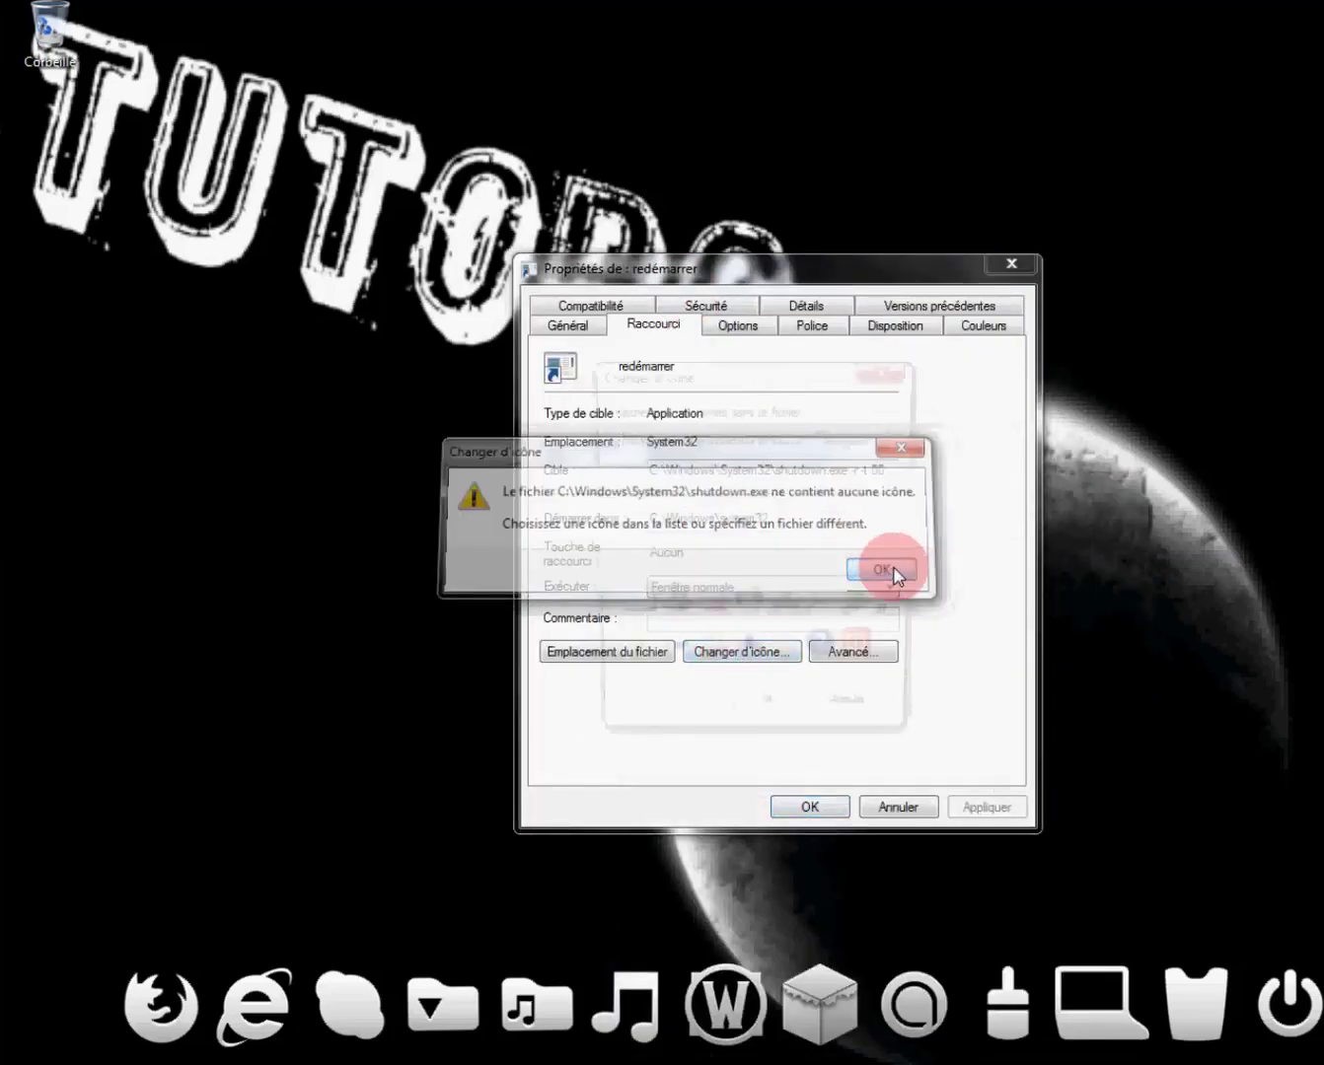
mouse_move(639, 693)
left_mouse_down()
mouse_move(854, 691)
mouse_move(876, 674)
mouse_move(774, 696)
mouse_move(637, 692)
left_mouse_up()
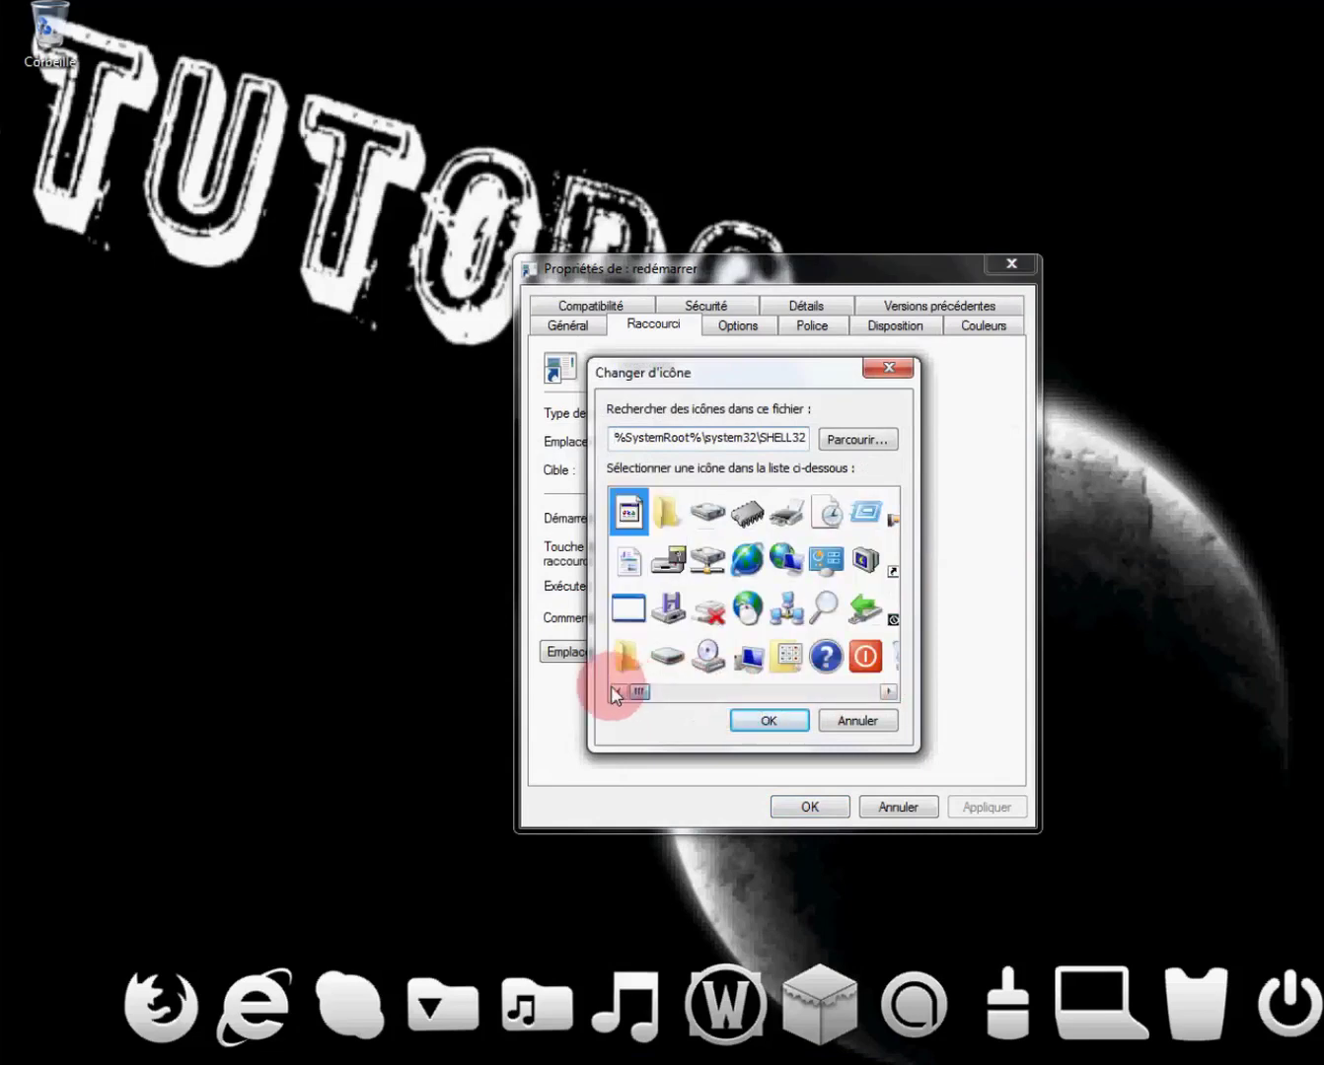
left_click(764, 728)
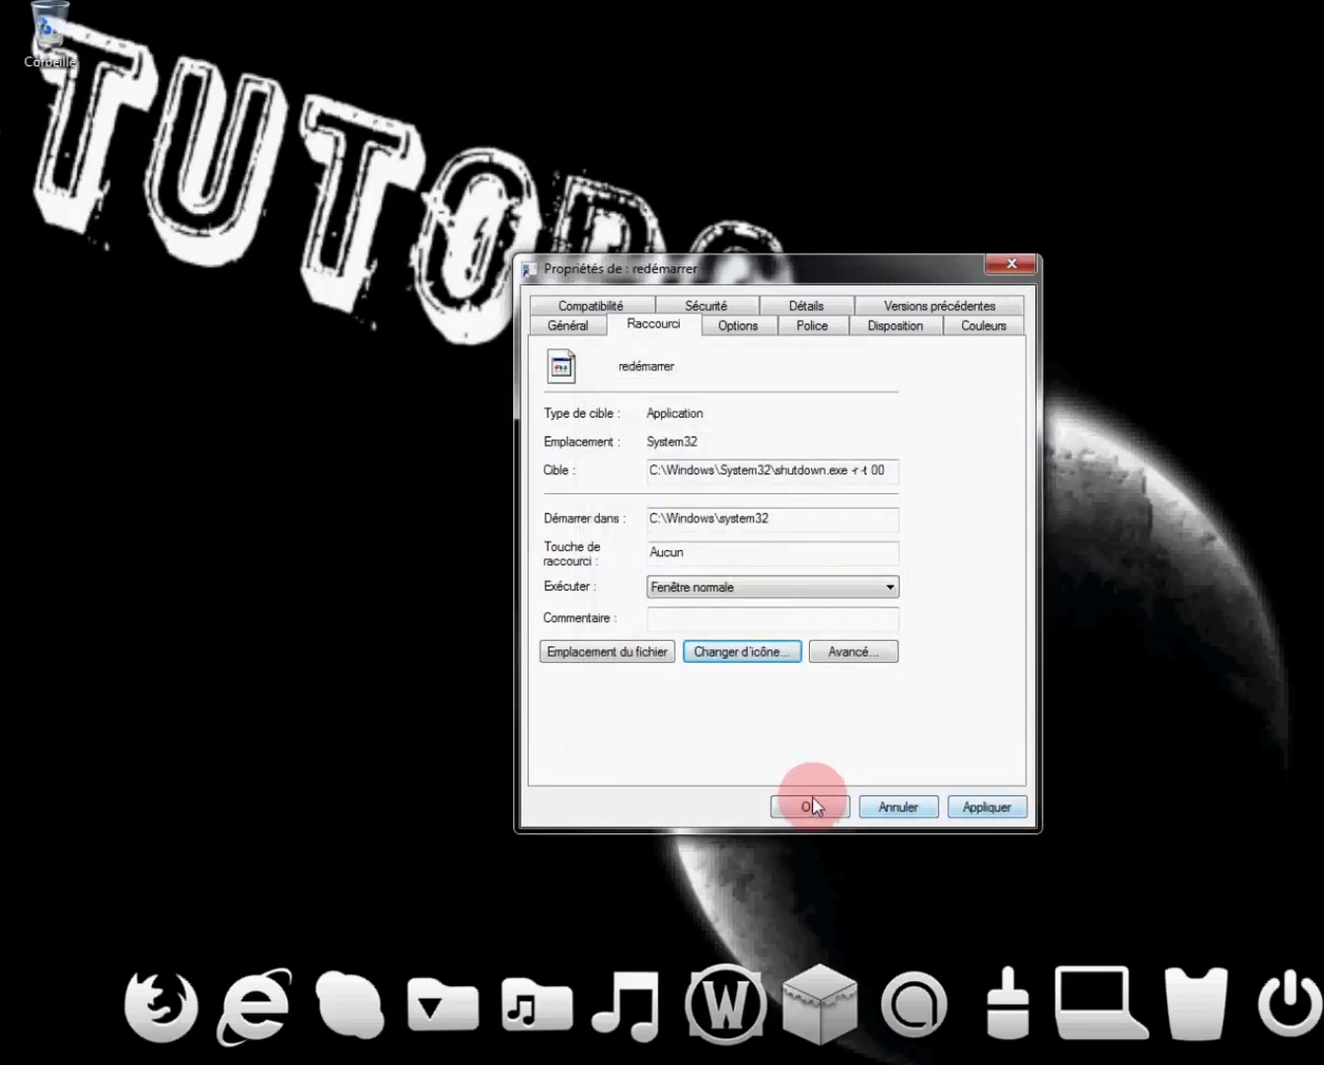
left_click(1014, 263)
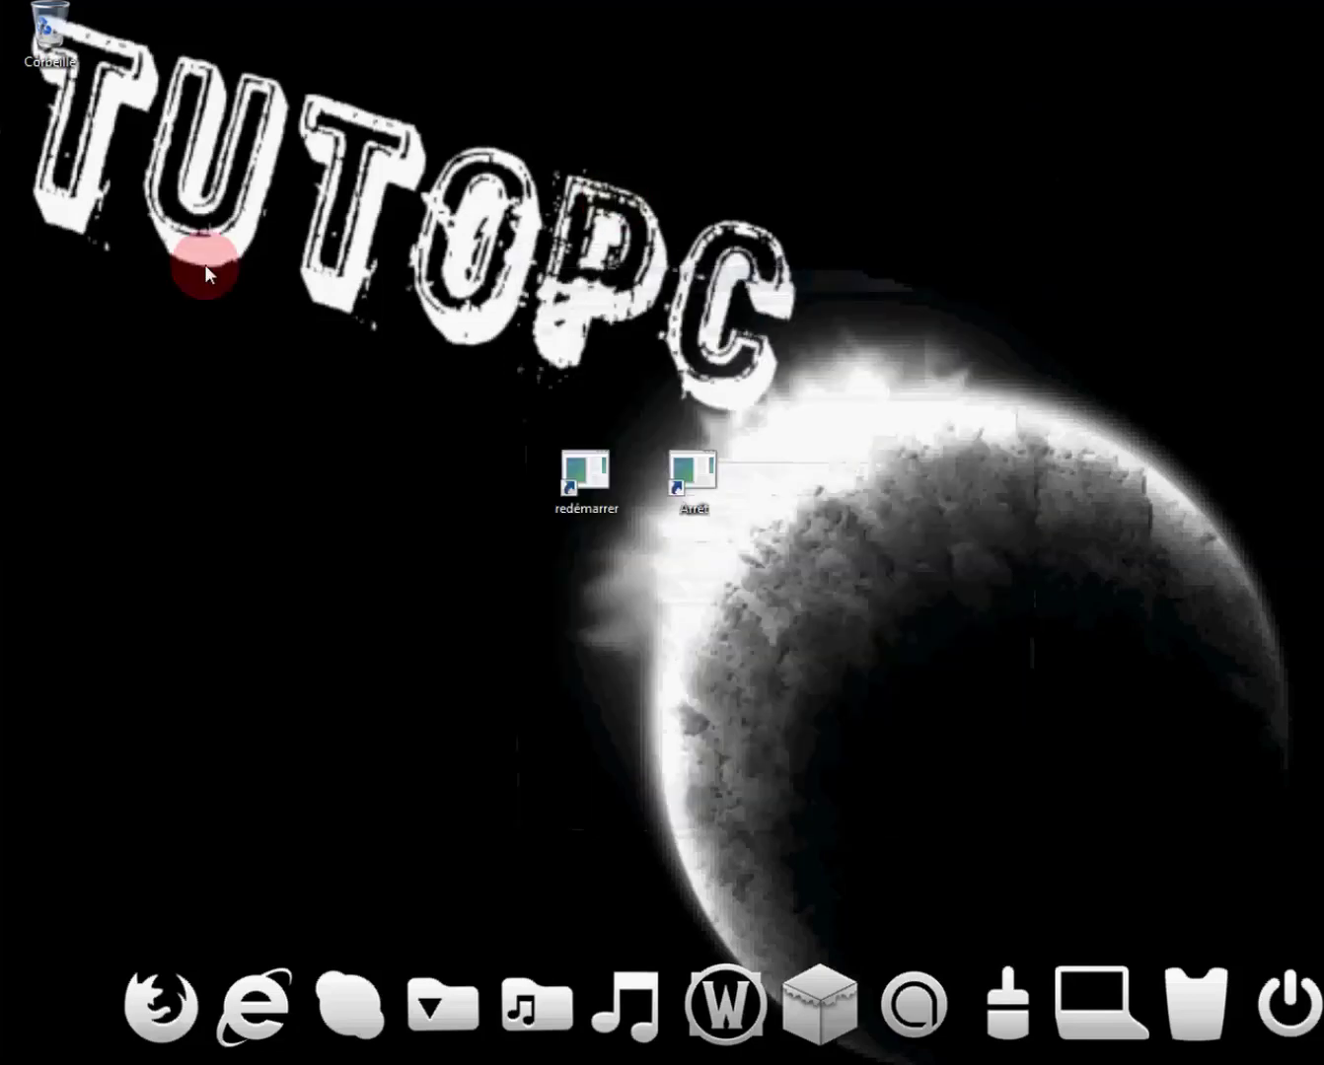
Step: Switch to Firefox and search IconArchive for "shutdown" icons
left_click(161, 1001)
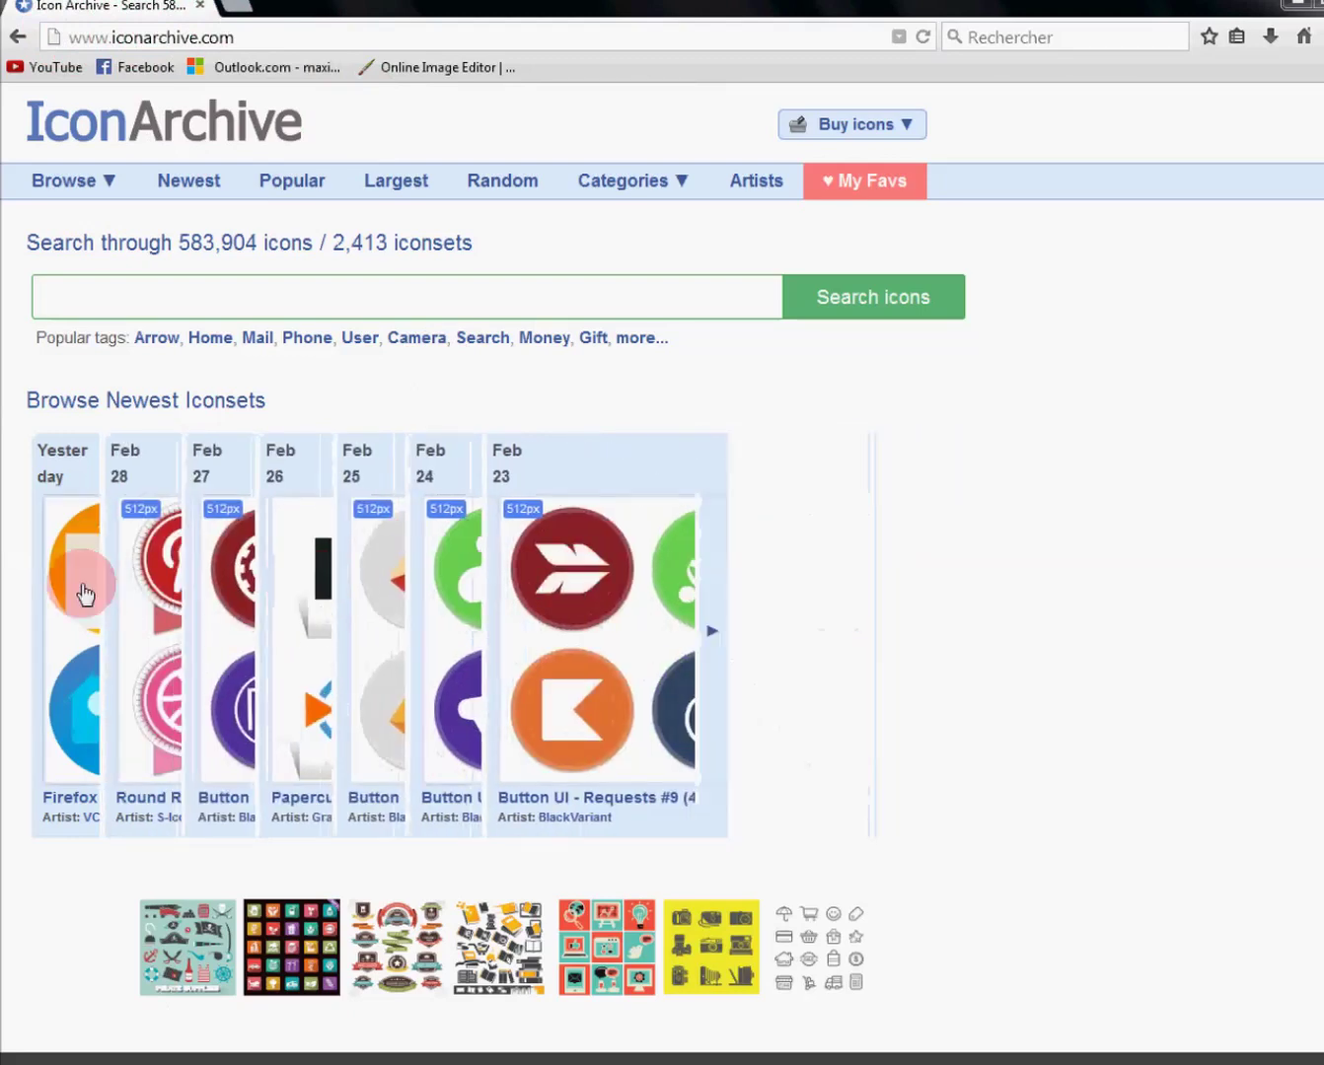
left_click(352, 308)
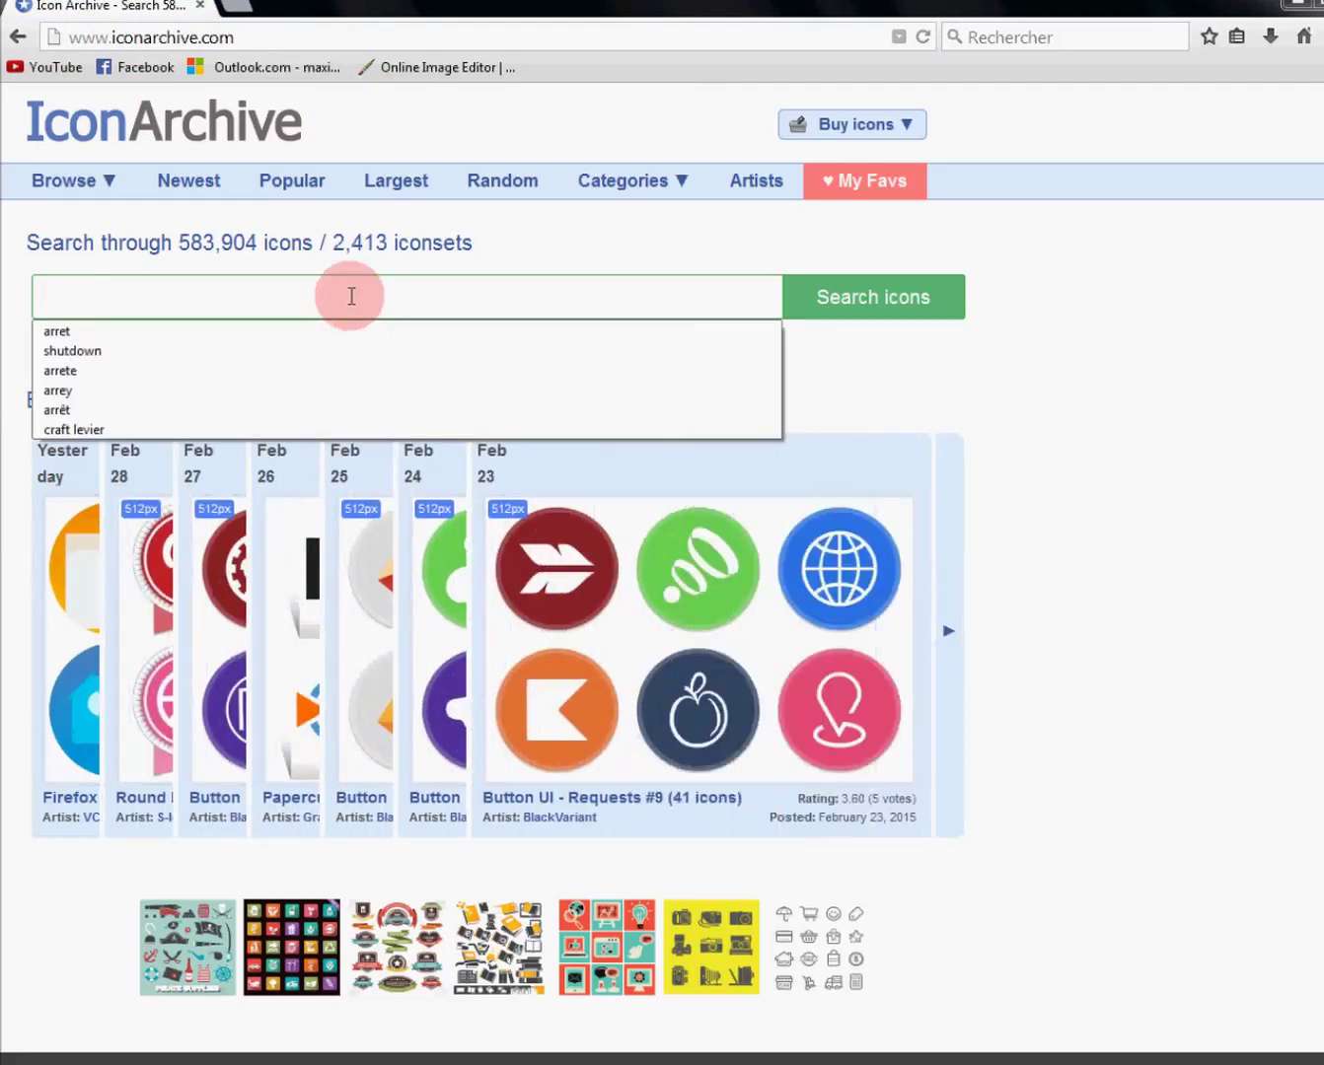
type("shutdown")
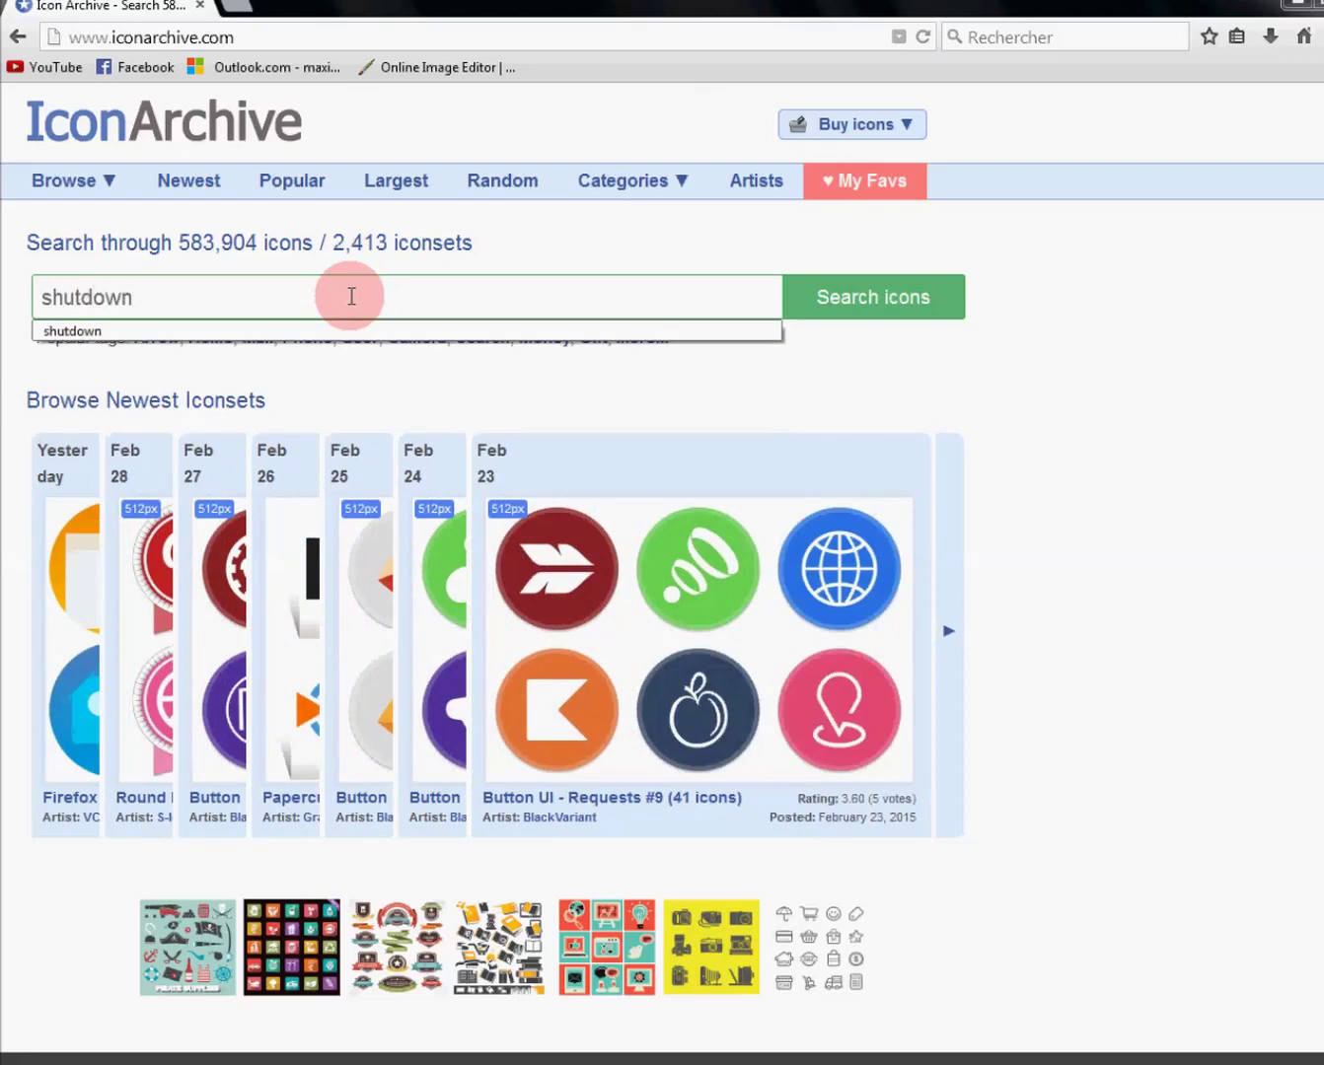
key("Return")
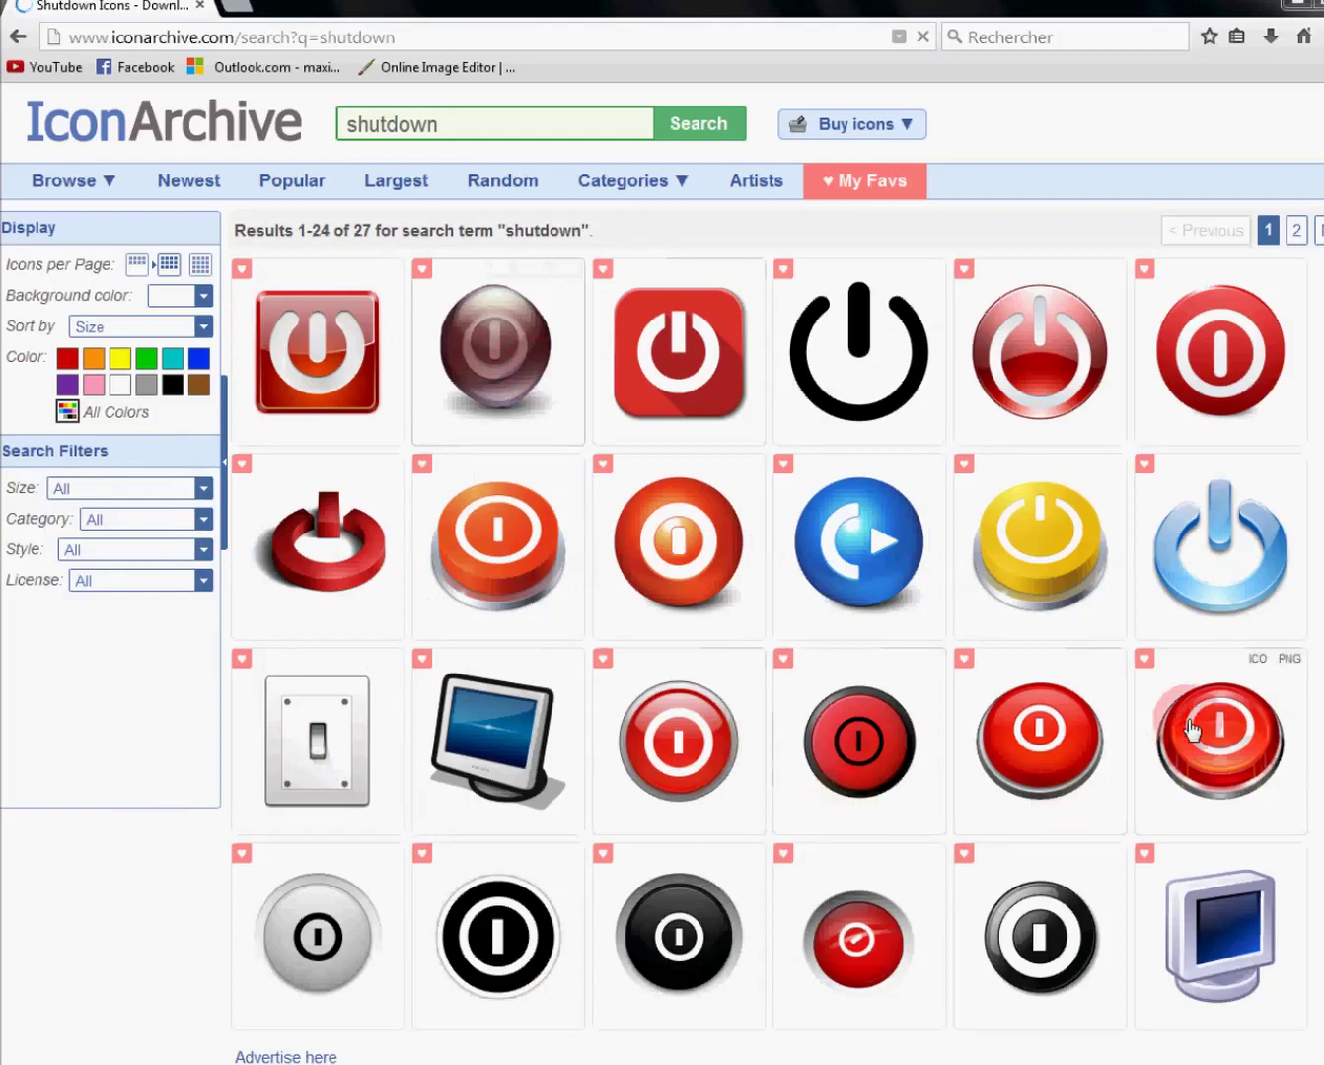
Step: Open the red three-dimensional power ring icon from the results and download its ICO version, saving the file
left_click(342, 588)
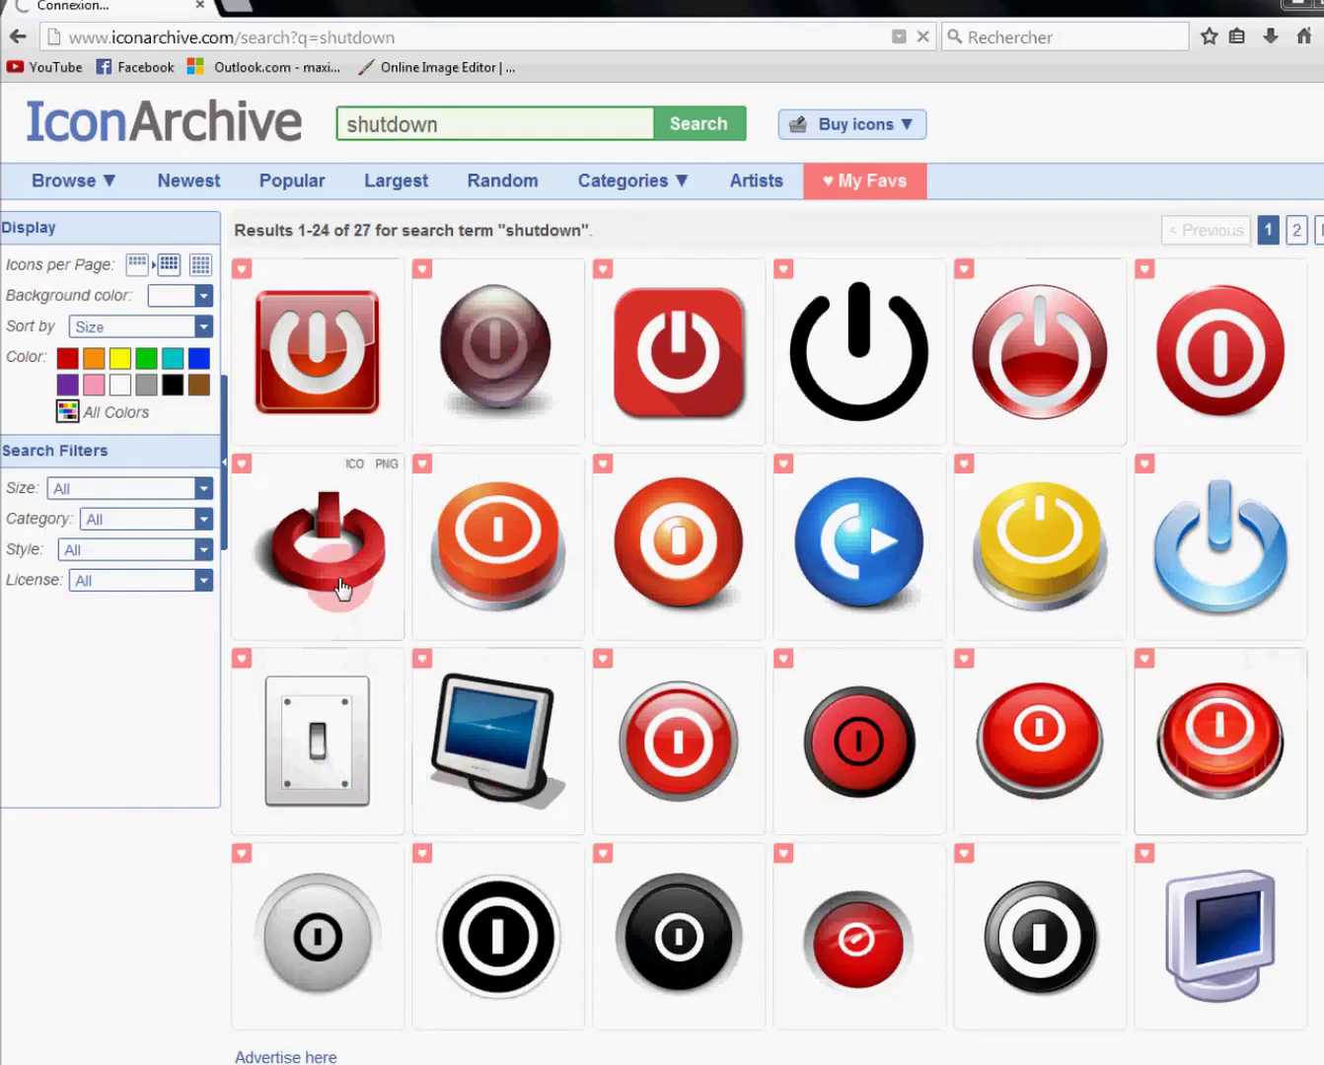
left_click(432, 468)
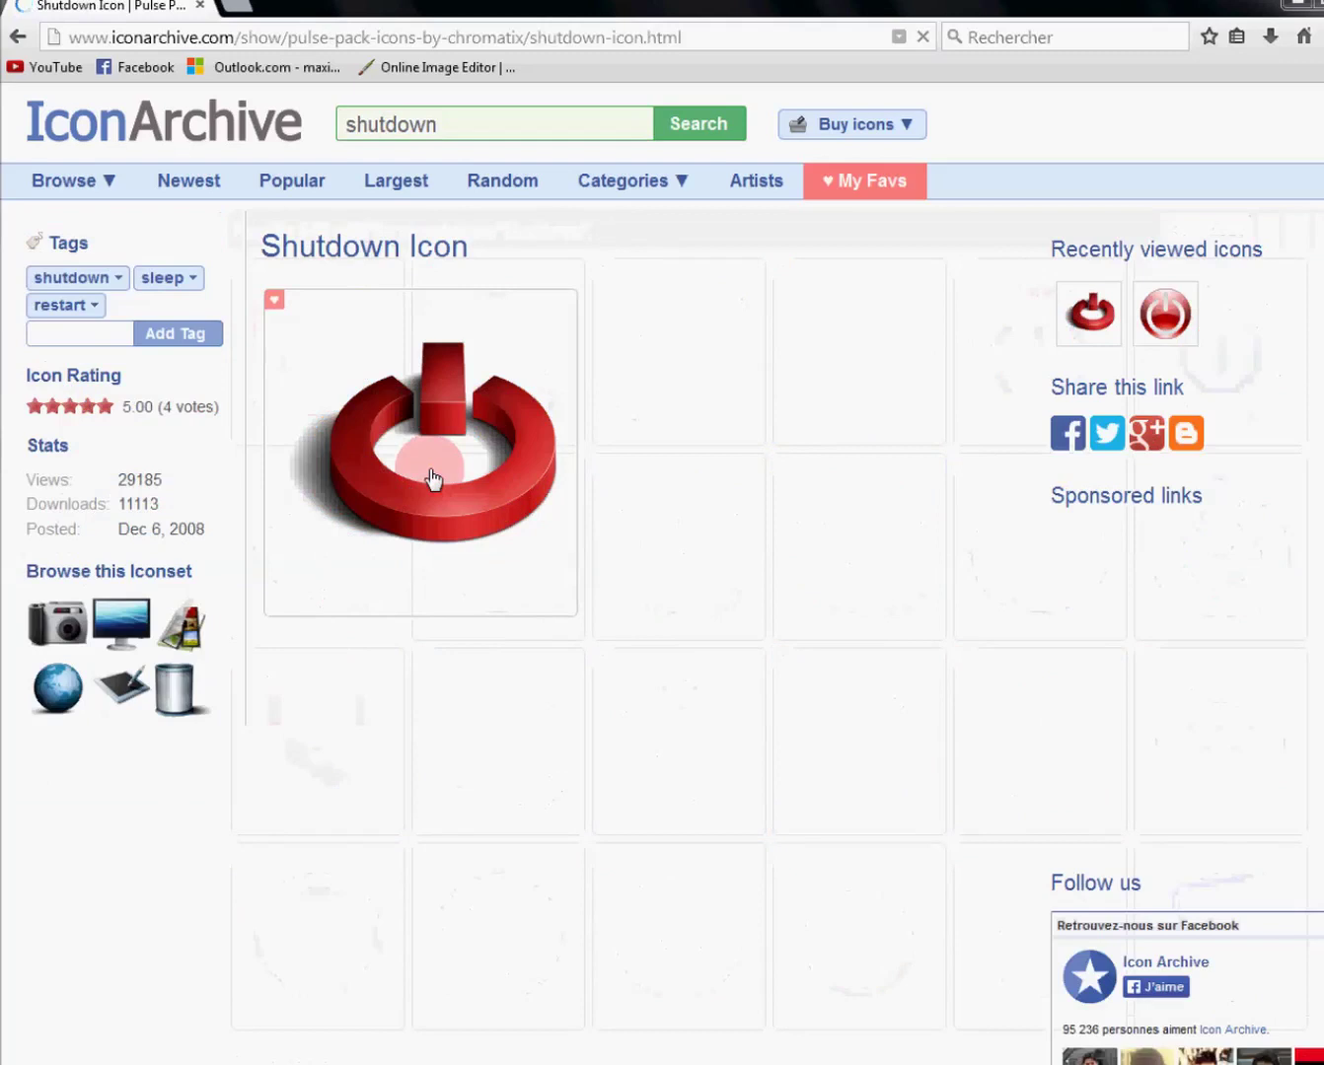
right_click(432, 474)
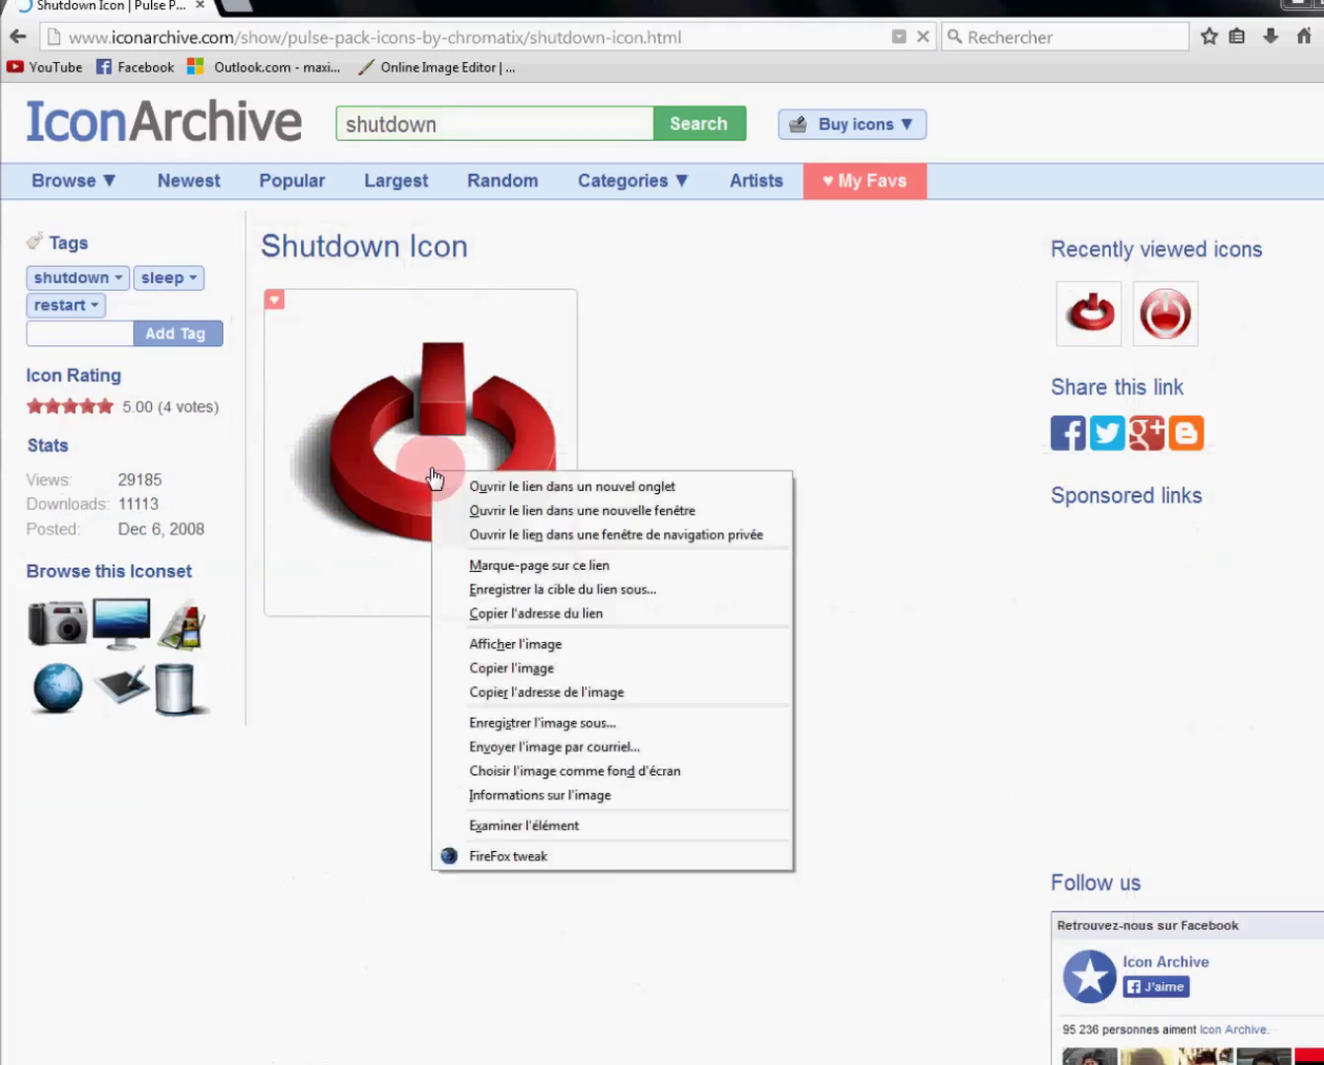
left_click(664, 567)
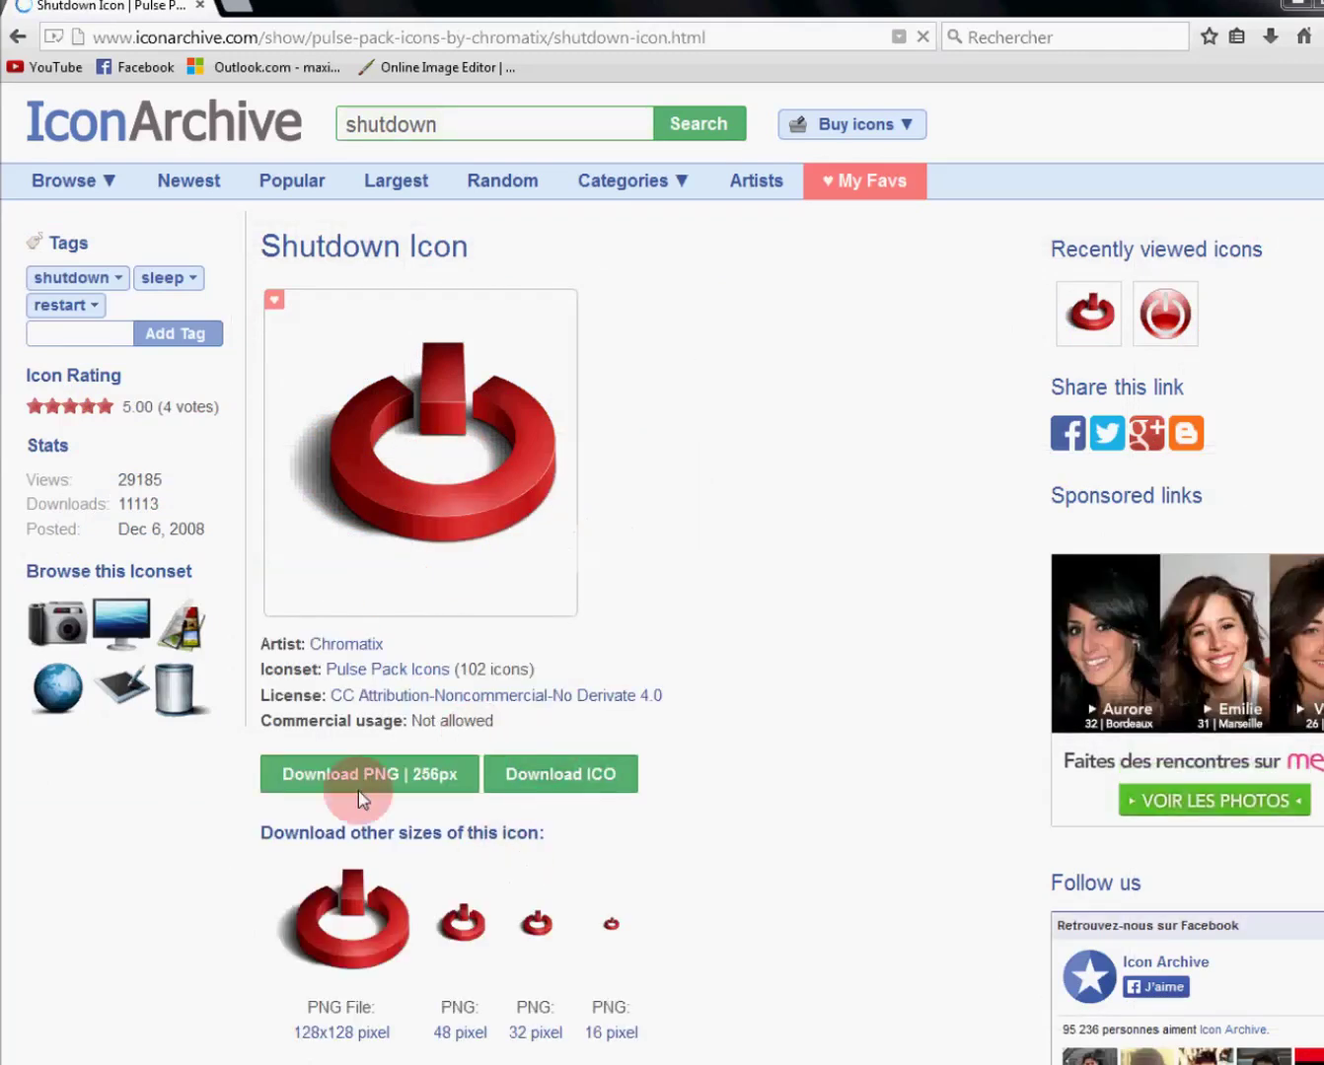
left_click(562, 778)
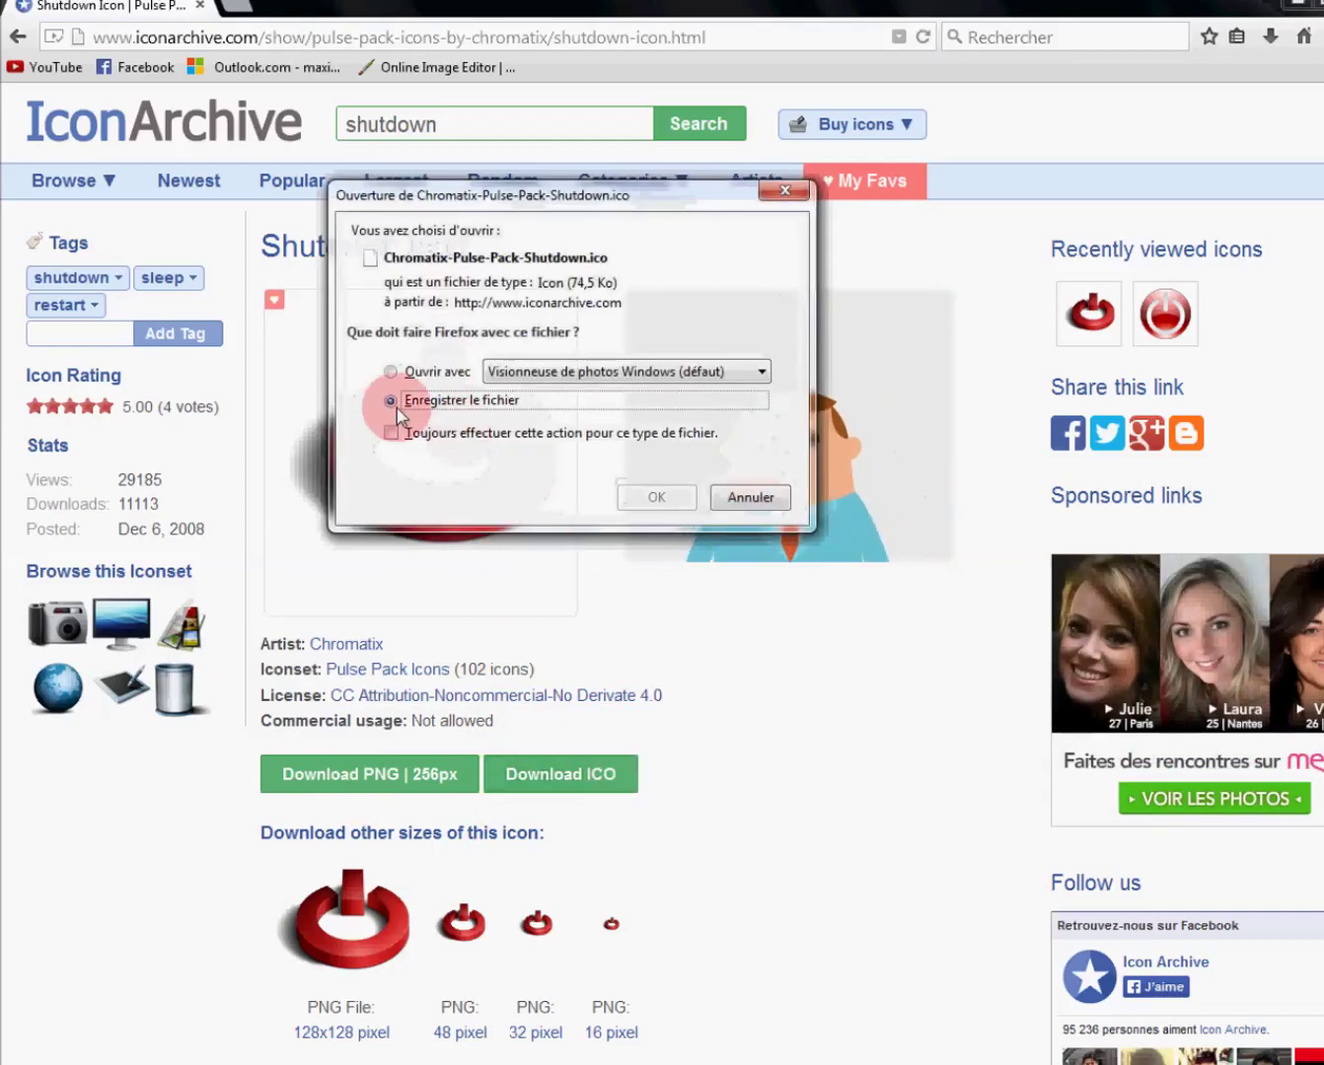
left_click(656, 497)
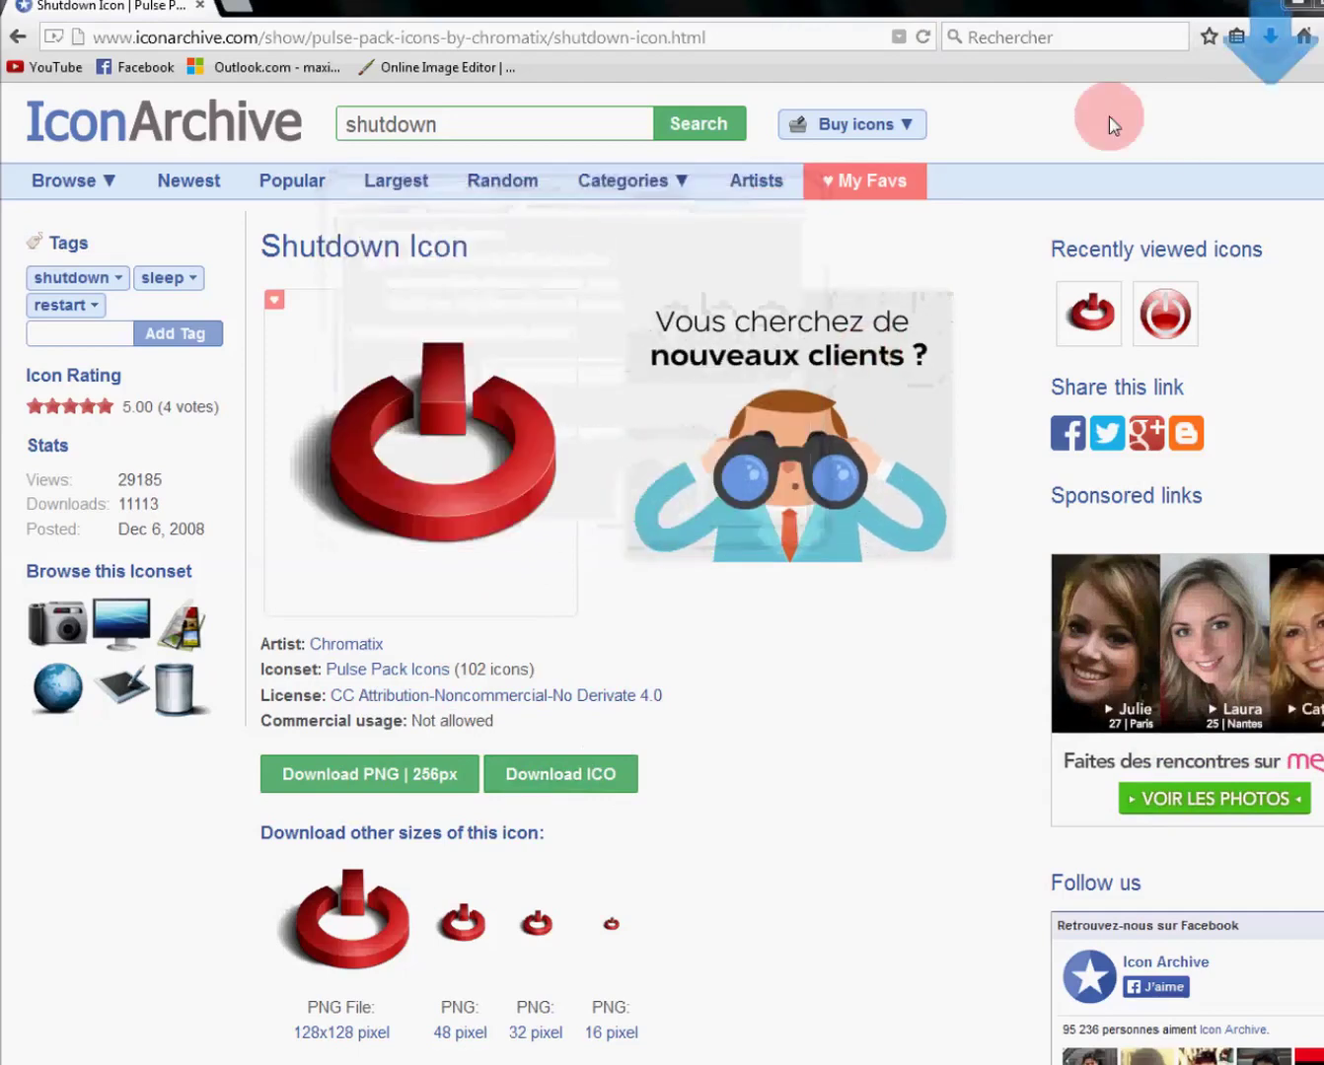
Step: Show the newest Chromatix-Pulse-Pack-Shutdown.ico download in its folder, cut the file, and close the windows to return to the desktop
left_click(1269, 35)
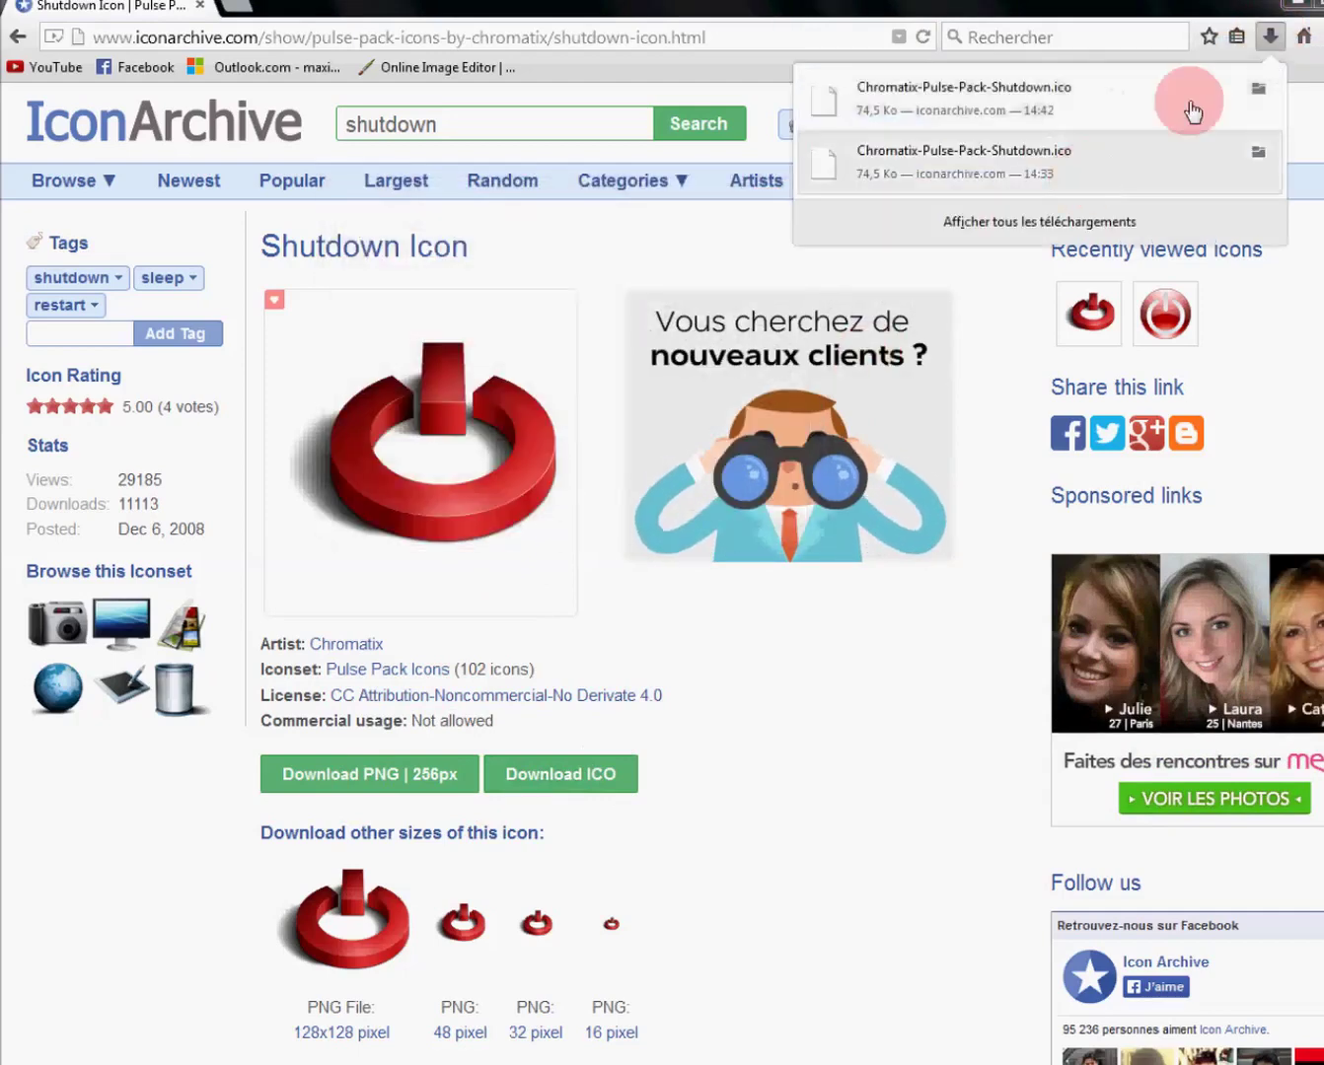
left_click(1257, 92)
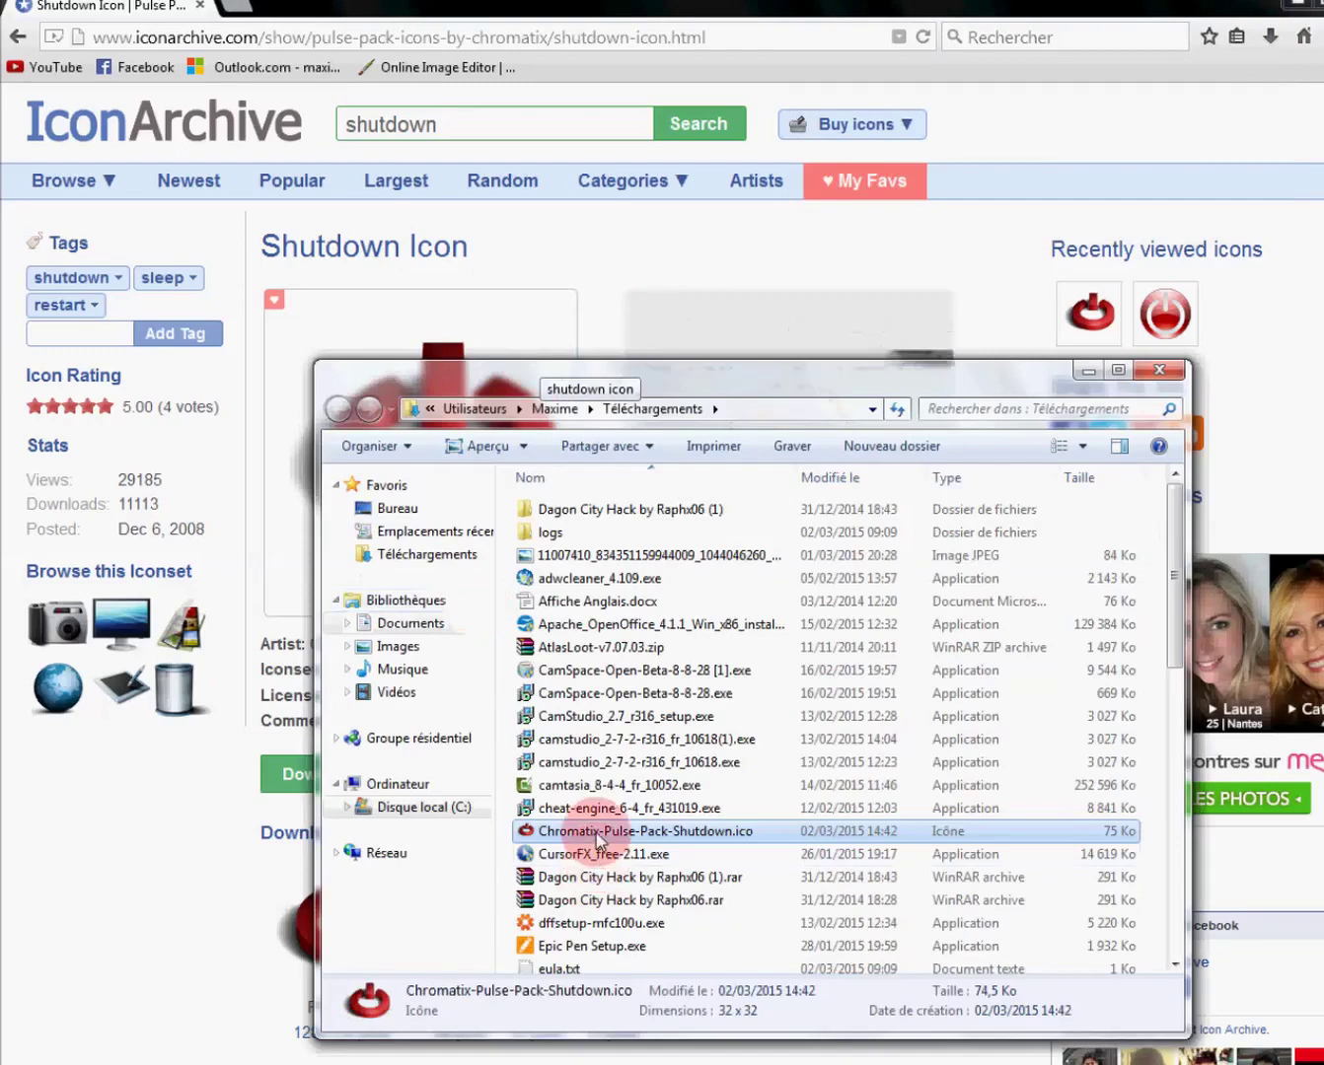
right_click(596, 832)
left_click(655, 679)
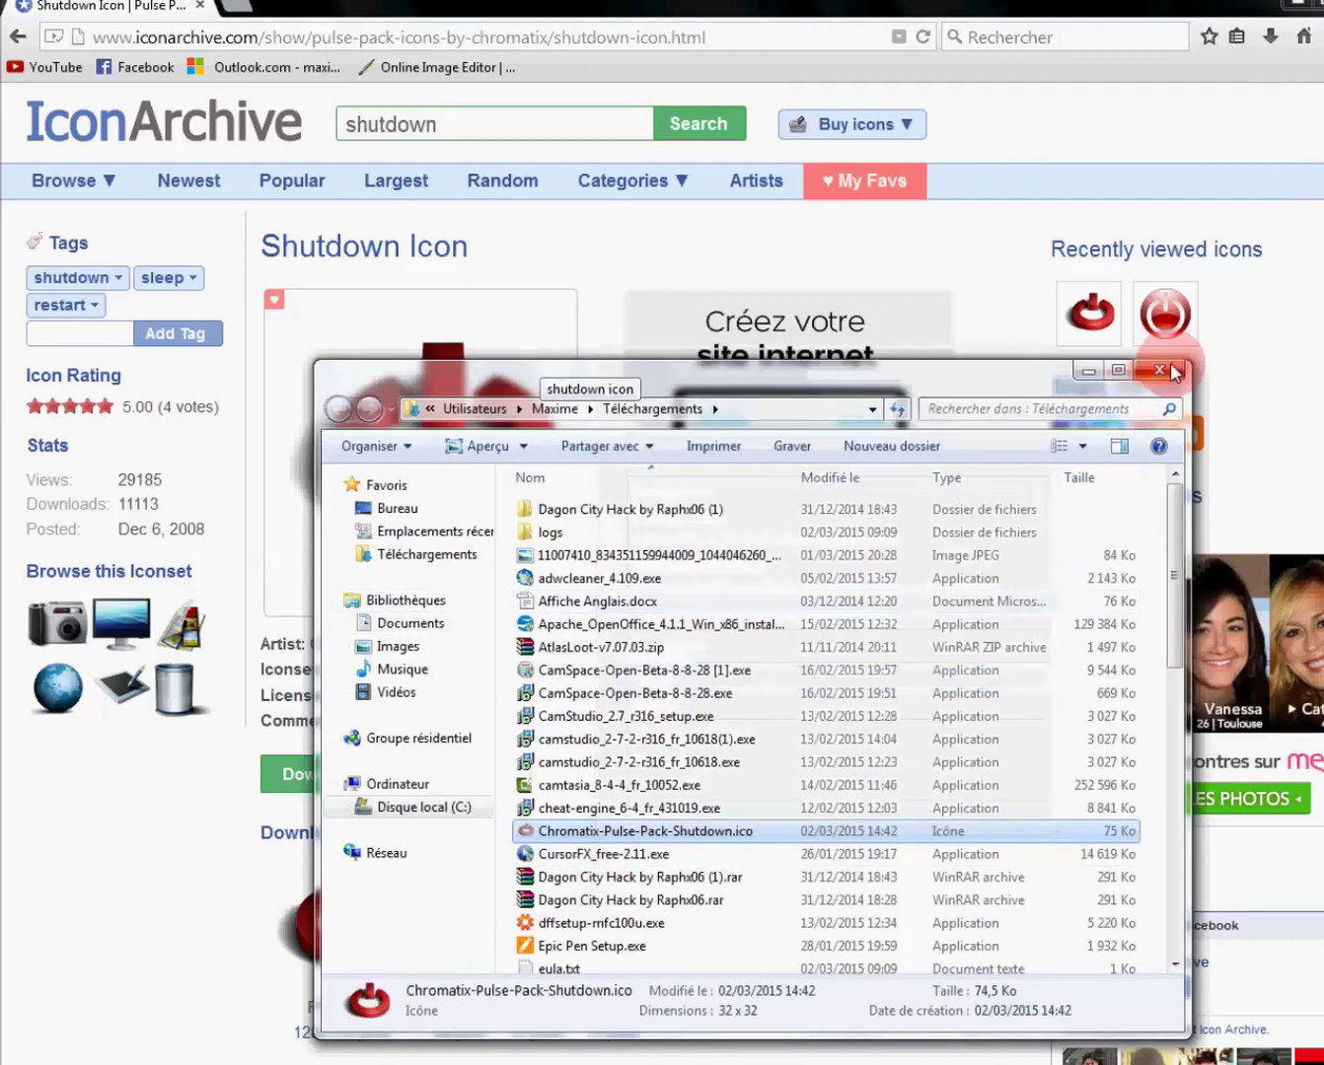
left_click(1160, 370)
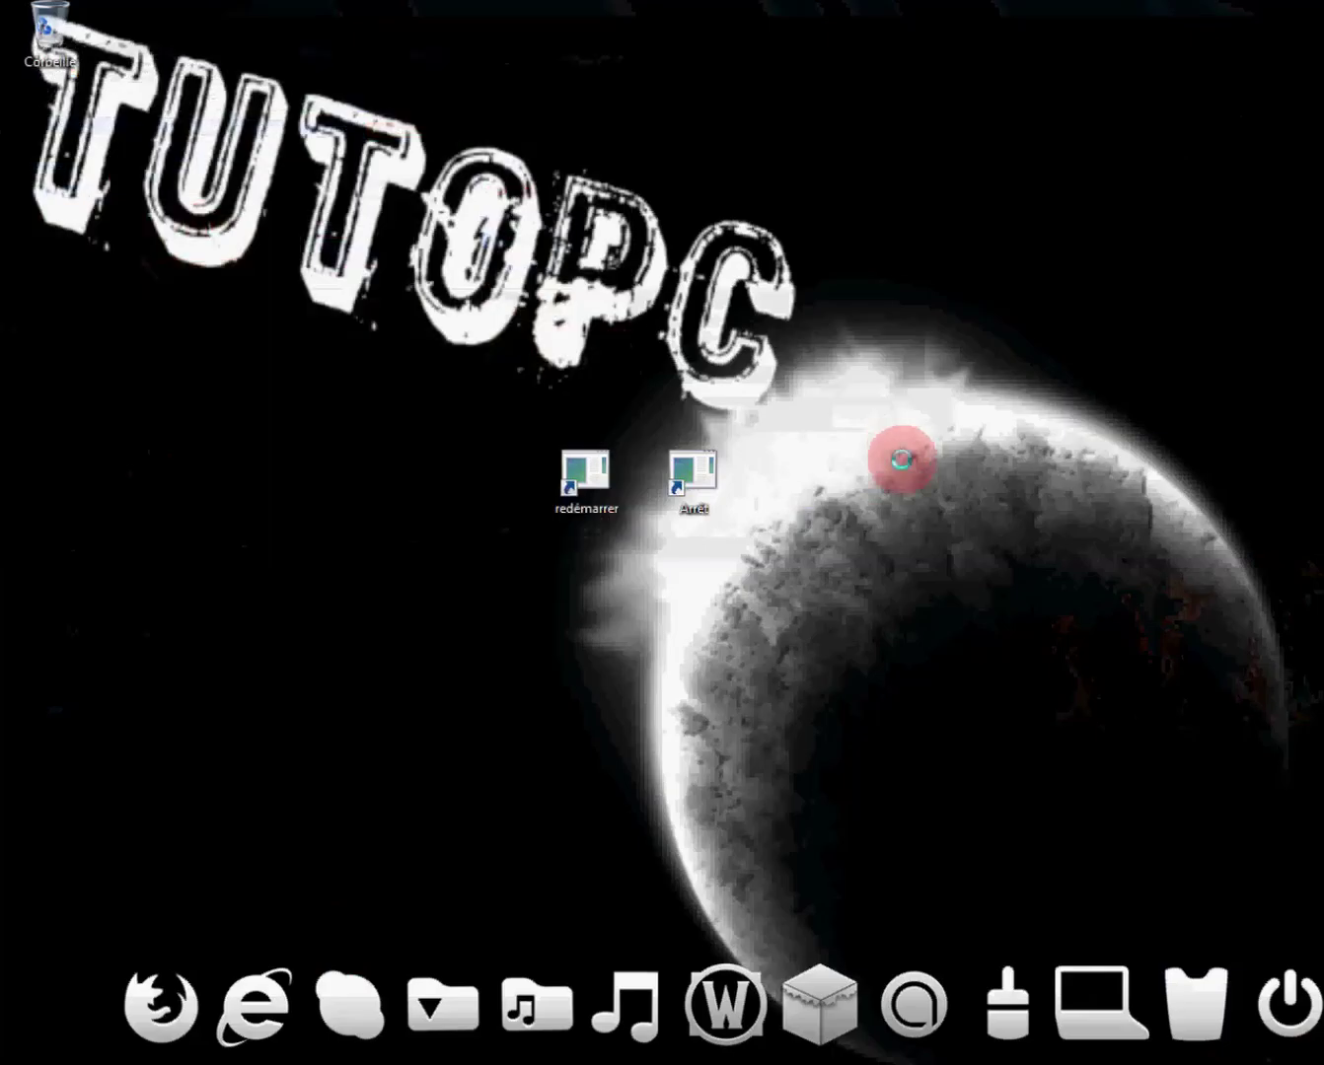
Step: Paste the cut Chromatix-Pulse-Pack-Shutdown.ico file onto the desktop and place it directly before the redémarrer shortcut
right_click(899, 452)
left_click(952, 541)
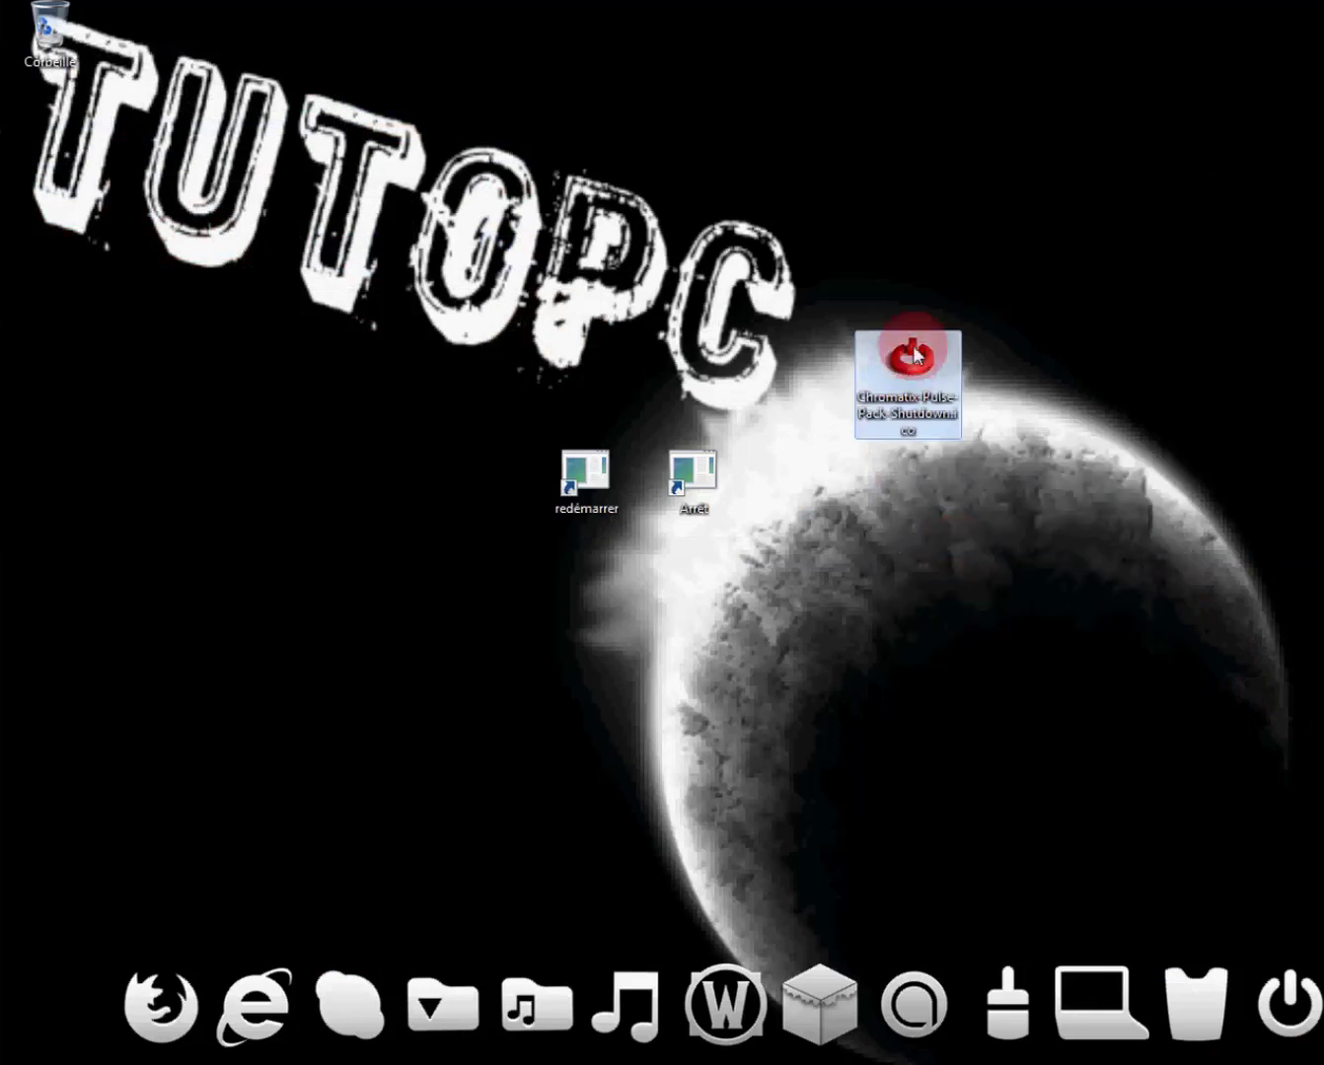
left_click_drag(915, 355, 460, 527)
Step: Open the properties of the Arrêt shortcut and start browsing for a different icon file
left_click(690, 480)
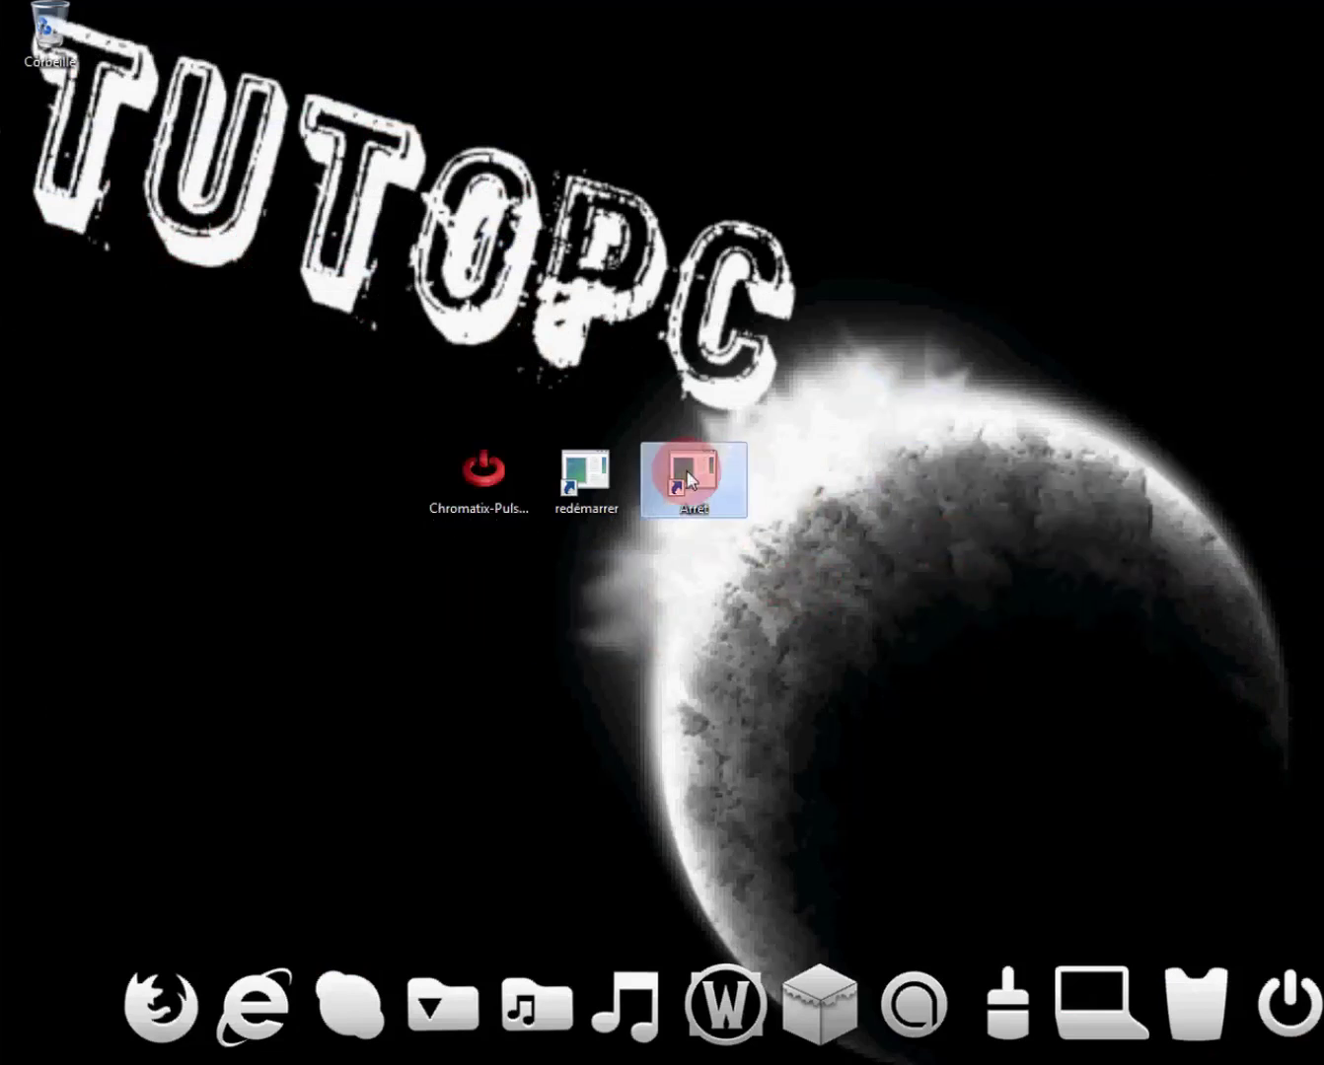
right_click(692, 481)
left_click(768, 941)
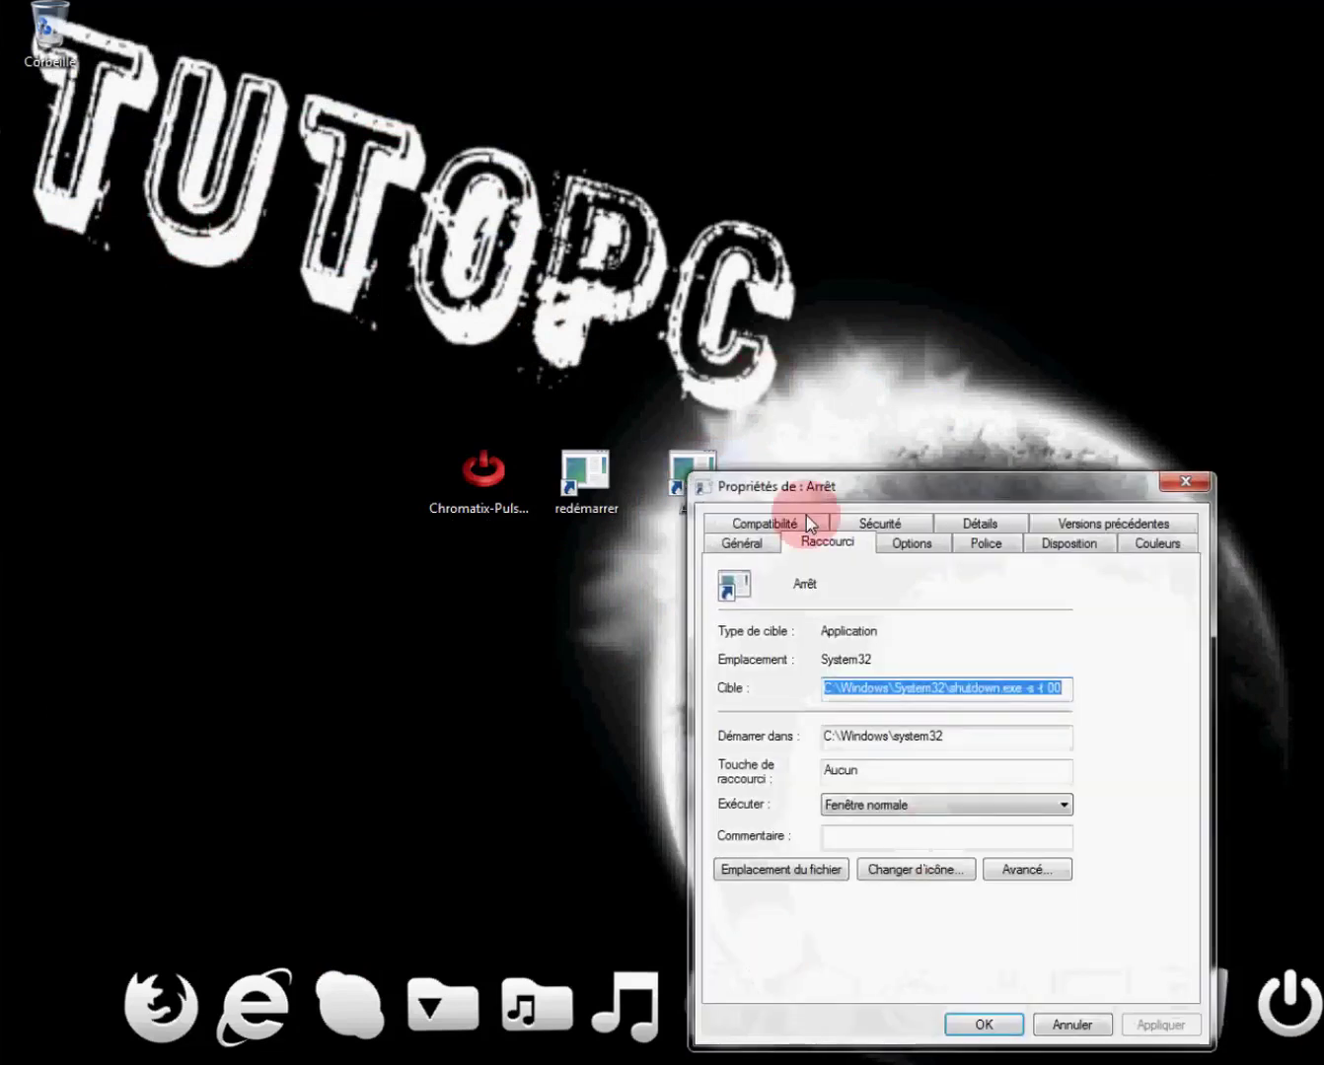
left_click_drag(716, 483, 508, 250)
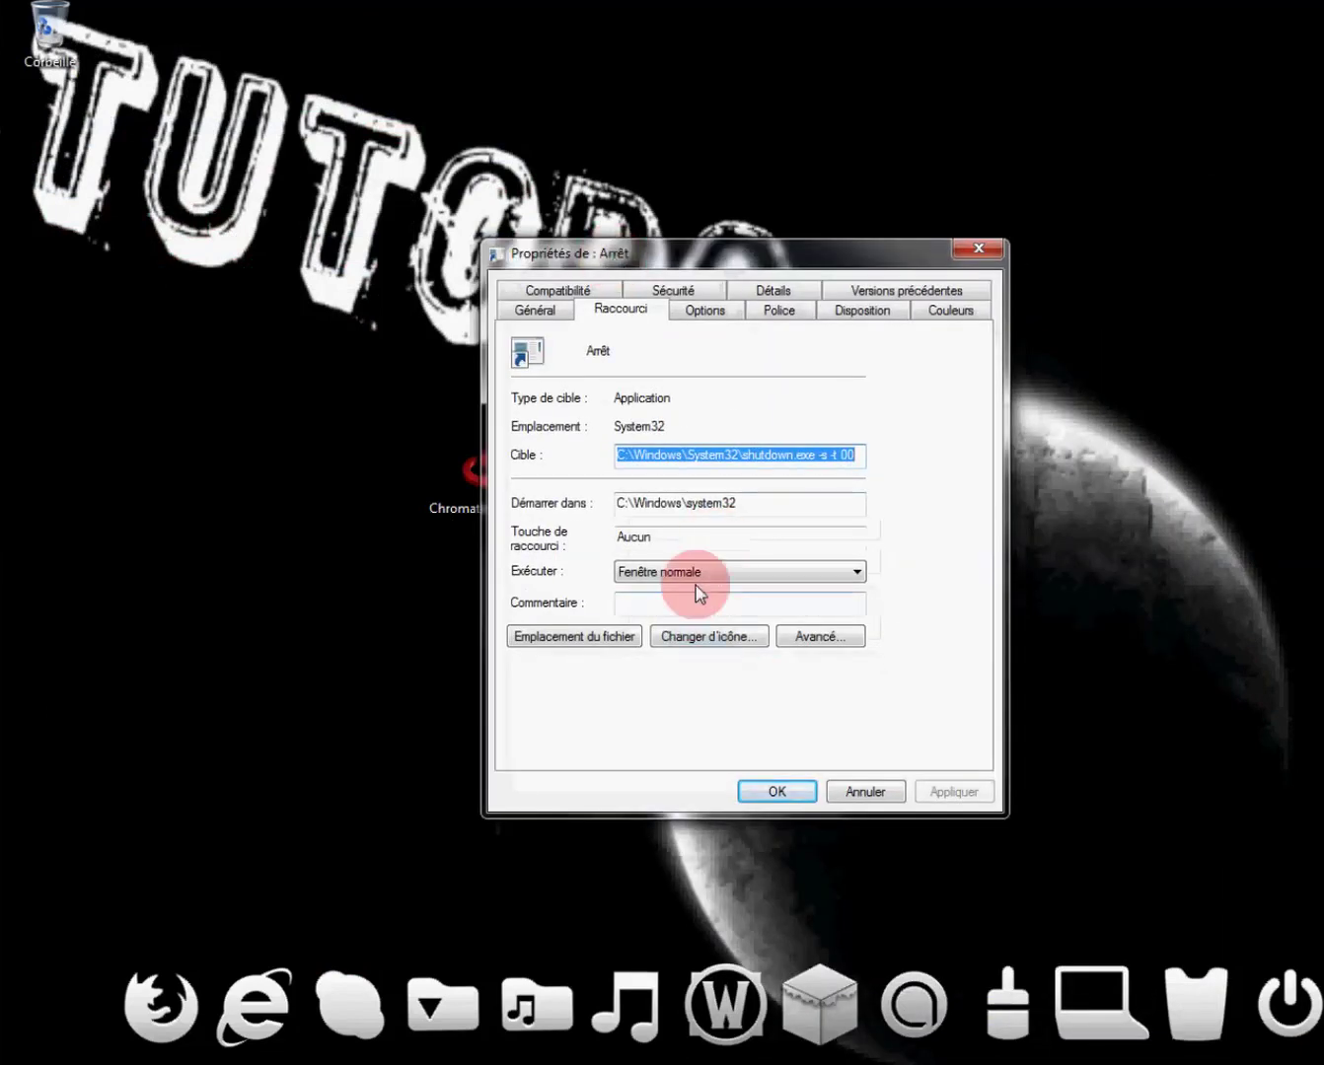
left_click(696, 638)
left_click(858, 570)
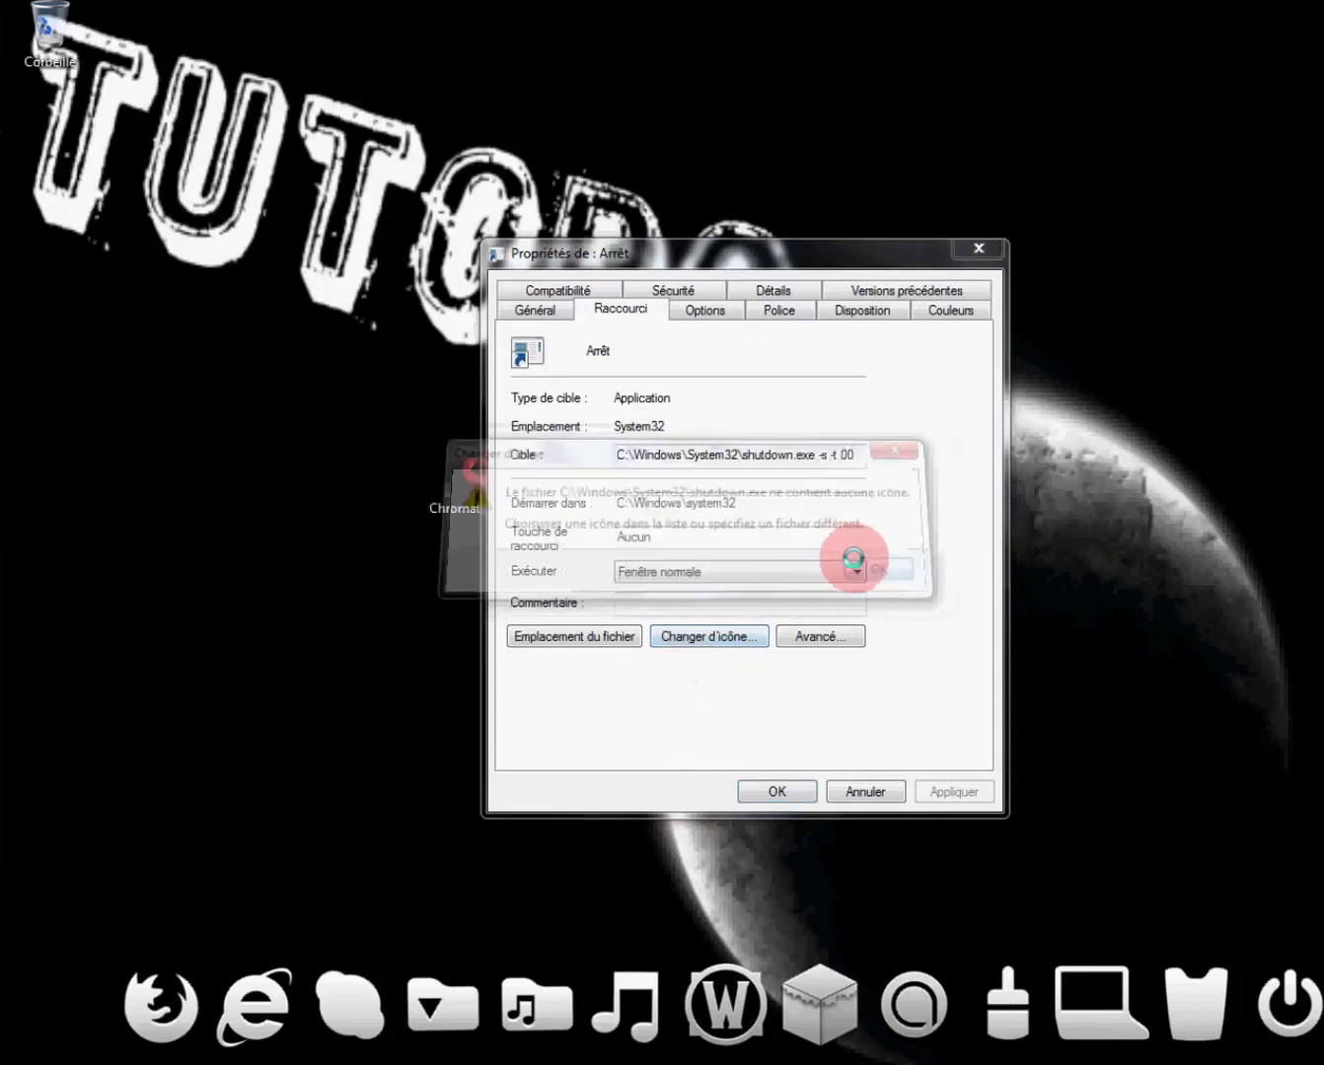
left_click(821, 426)
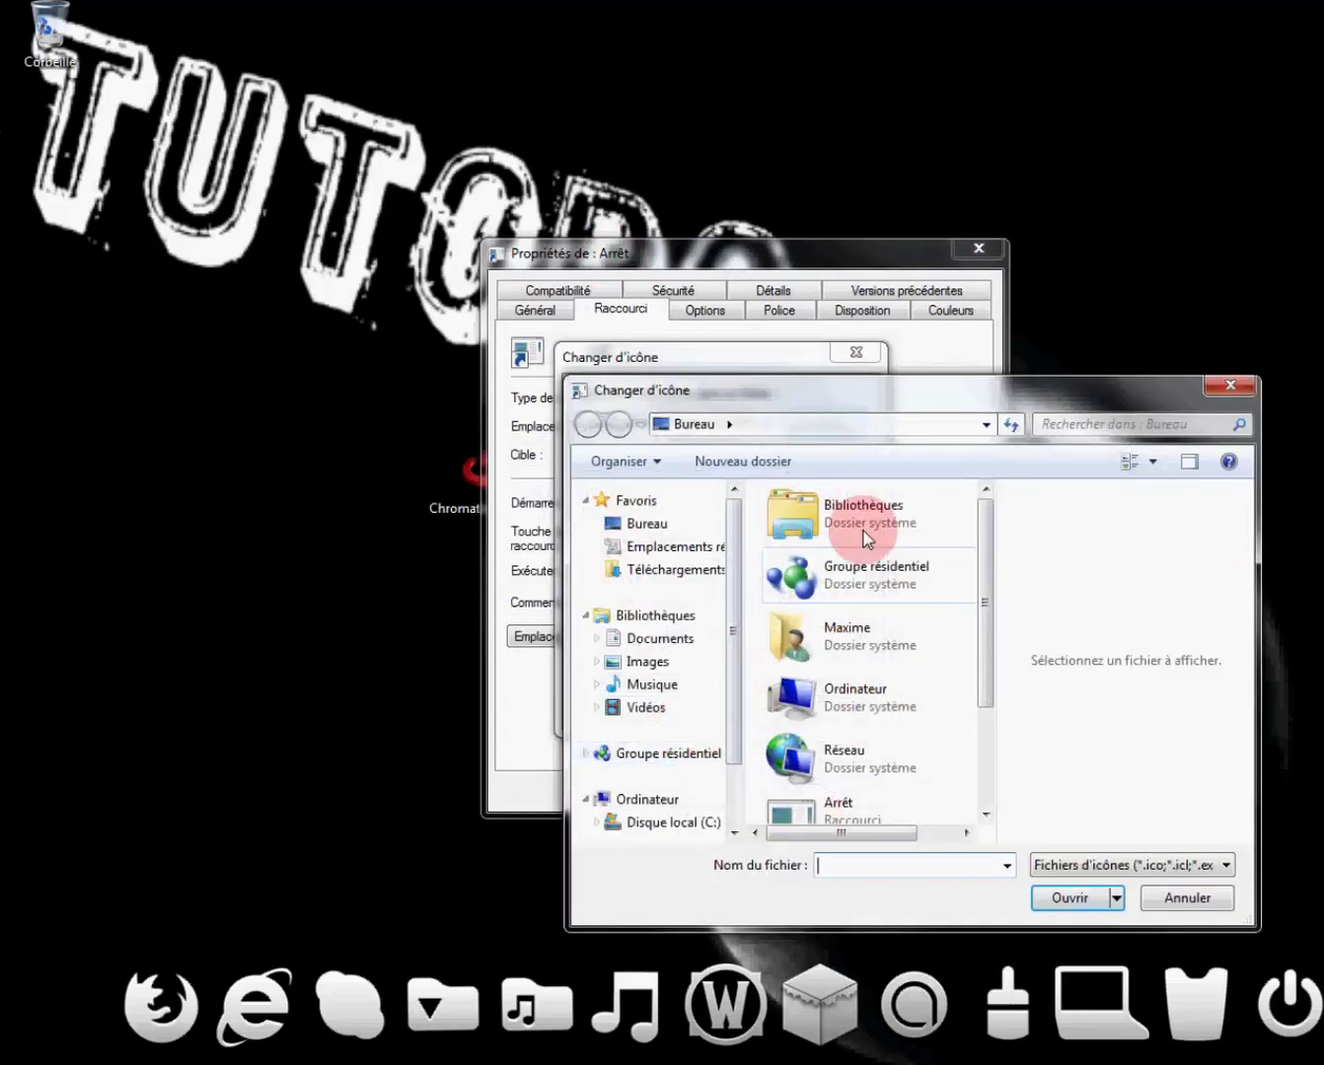
Step: Assign the Chromatix-Pulse-Pack-Shutdown icon file from the desktop to the Arrêt shortcut and save its properties
left_click_drag(984, 621, 994, 556)
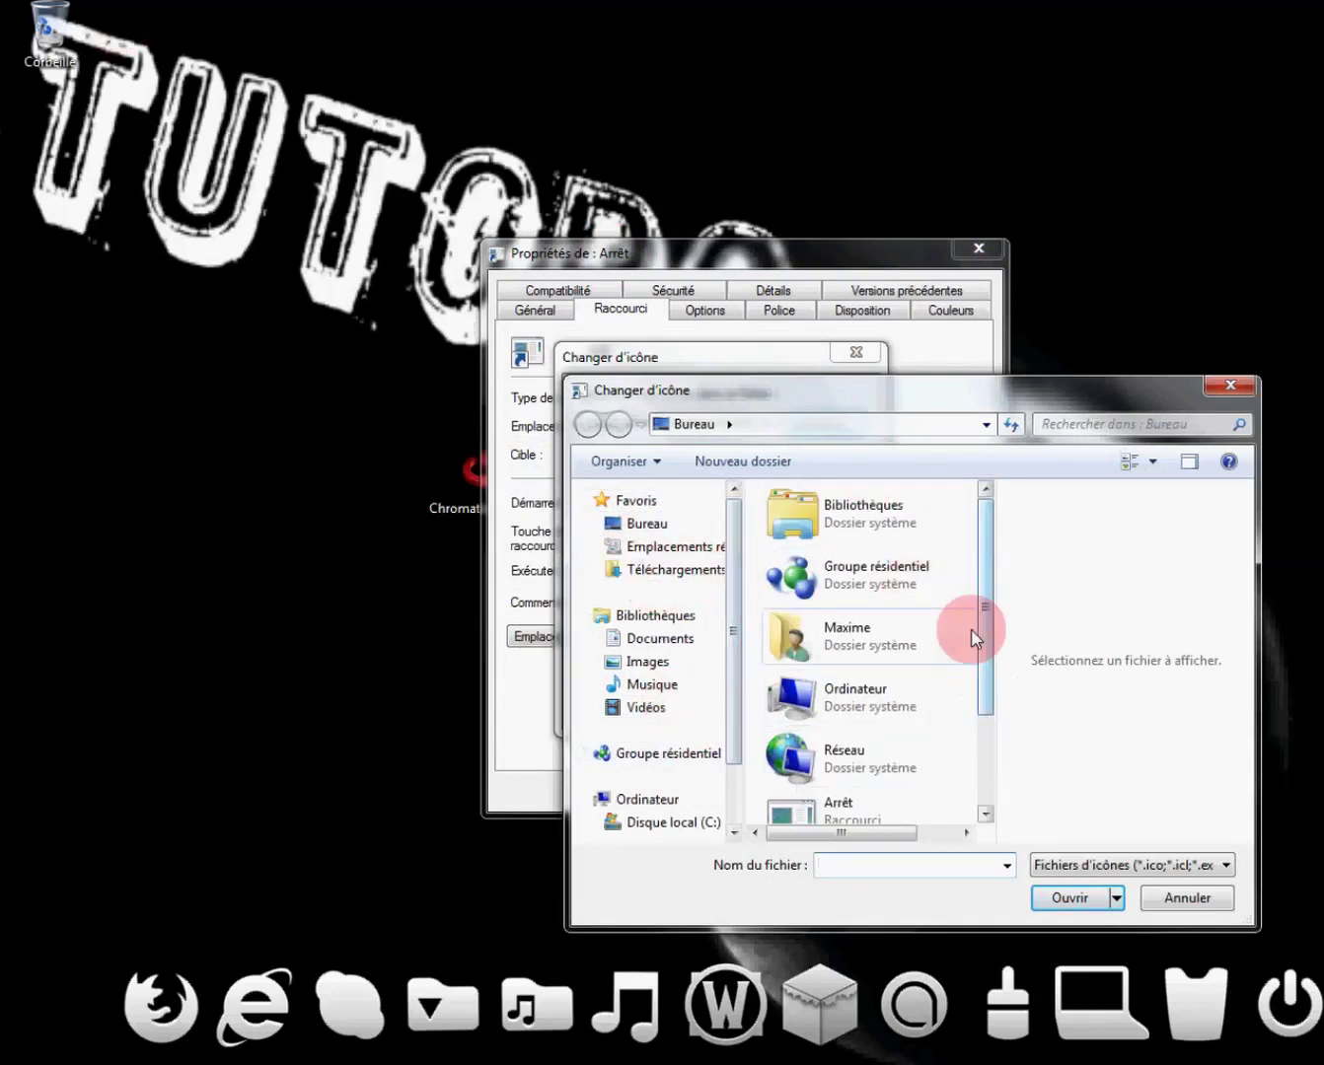
left_click_drag(993, 644, 952, 777)
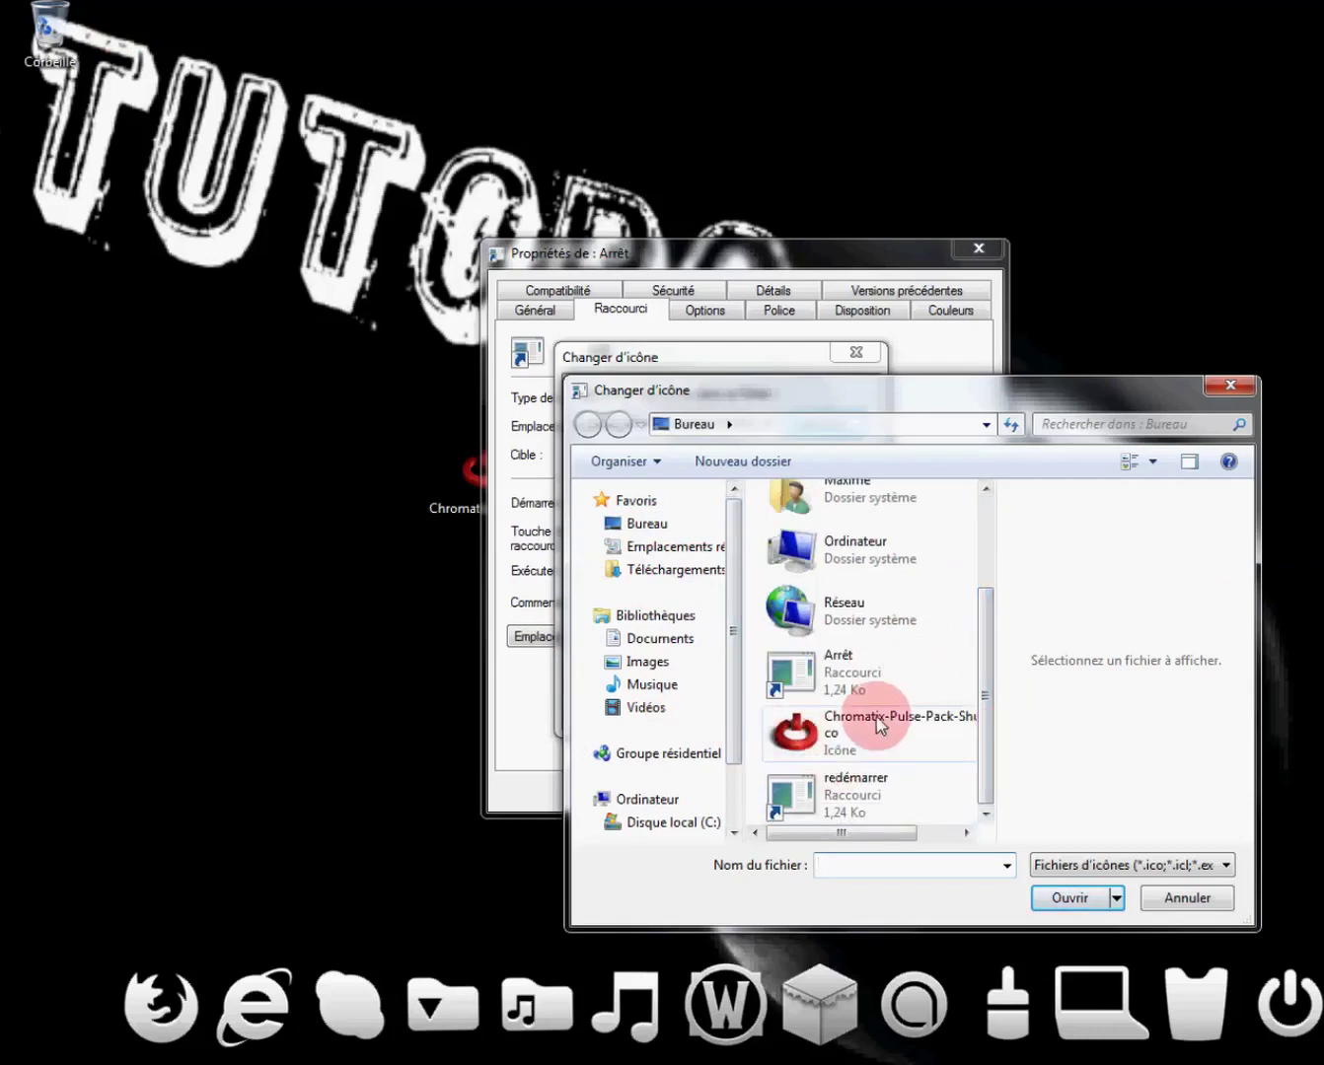
left_click(822, 737)
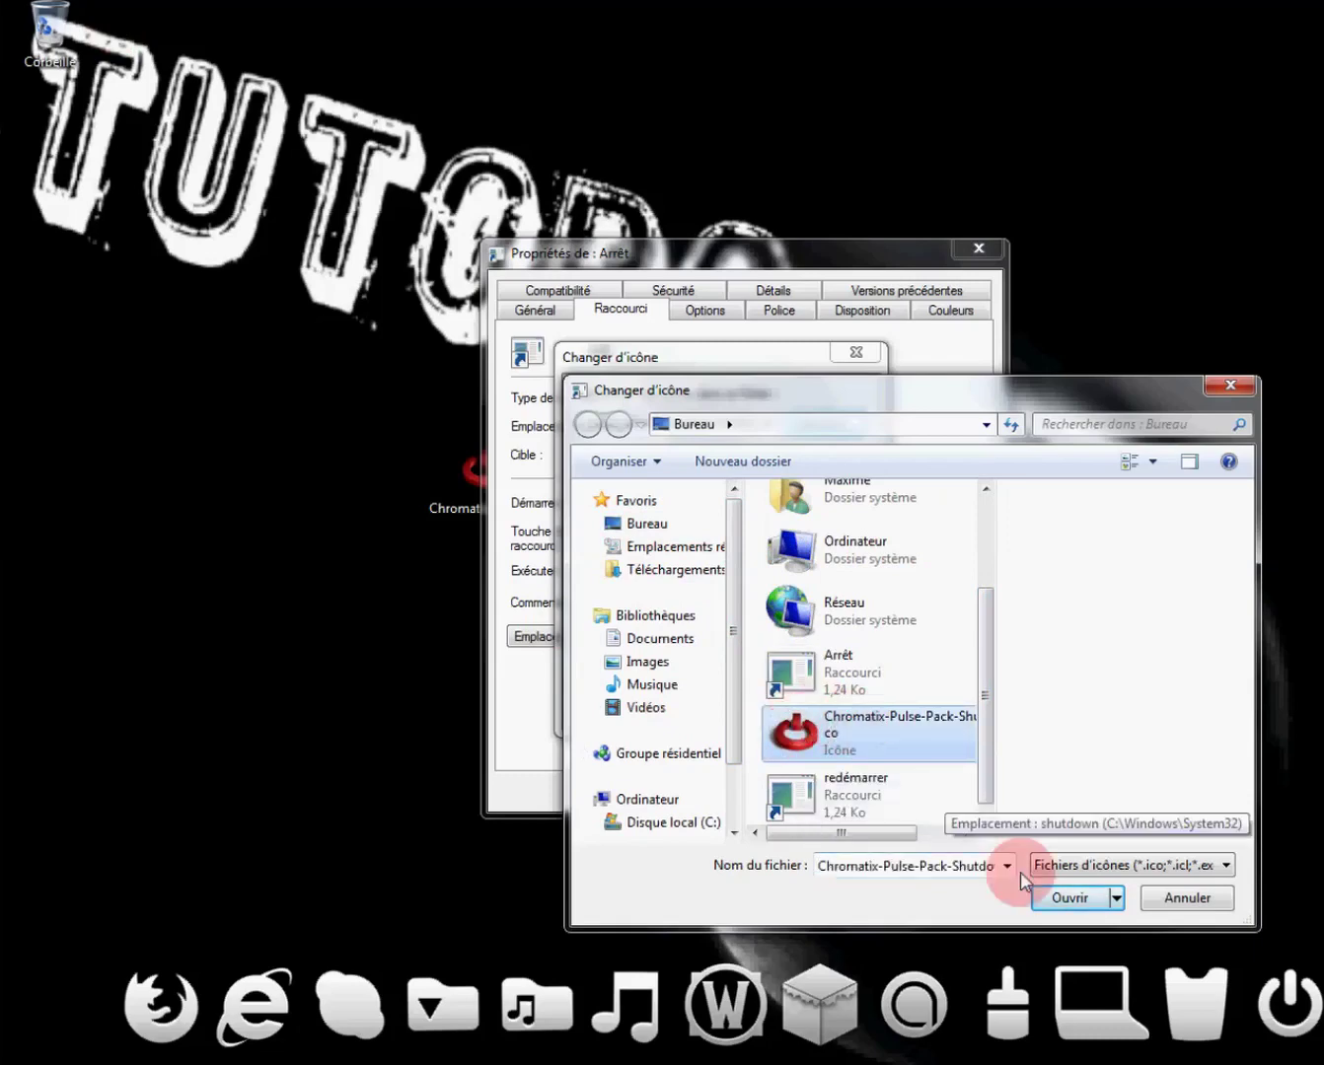
left_click(1035, 895)
left_click(755, 713)
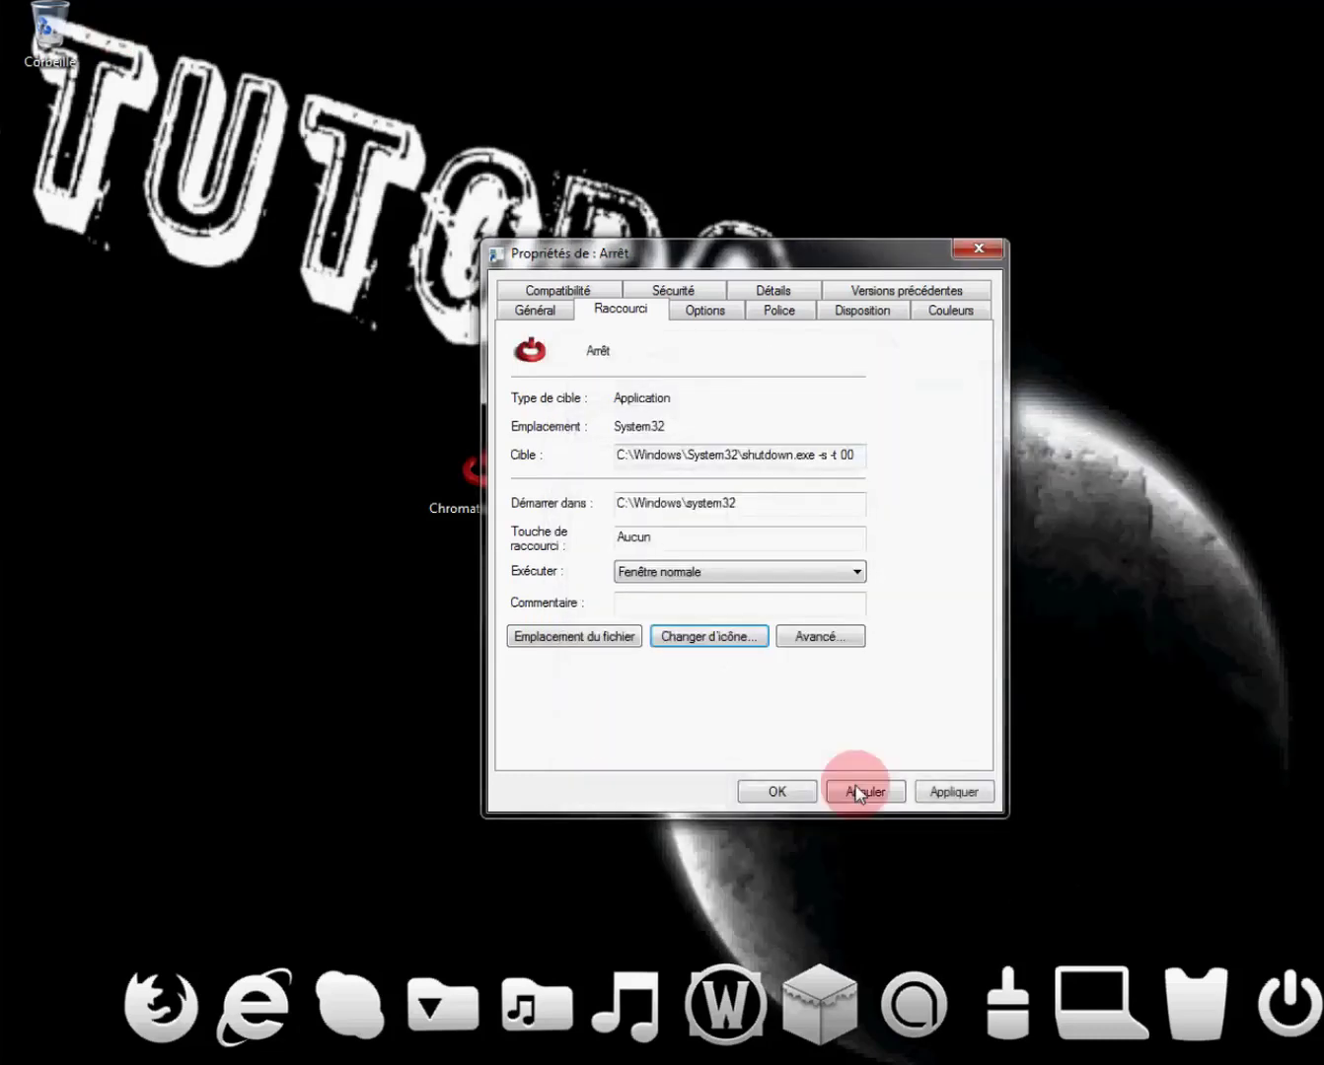
left_click(776, 792)
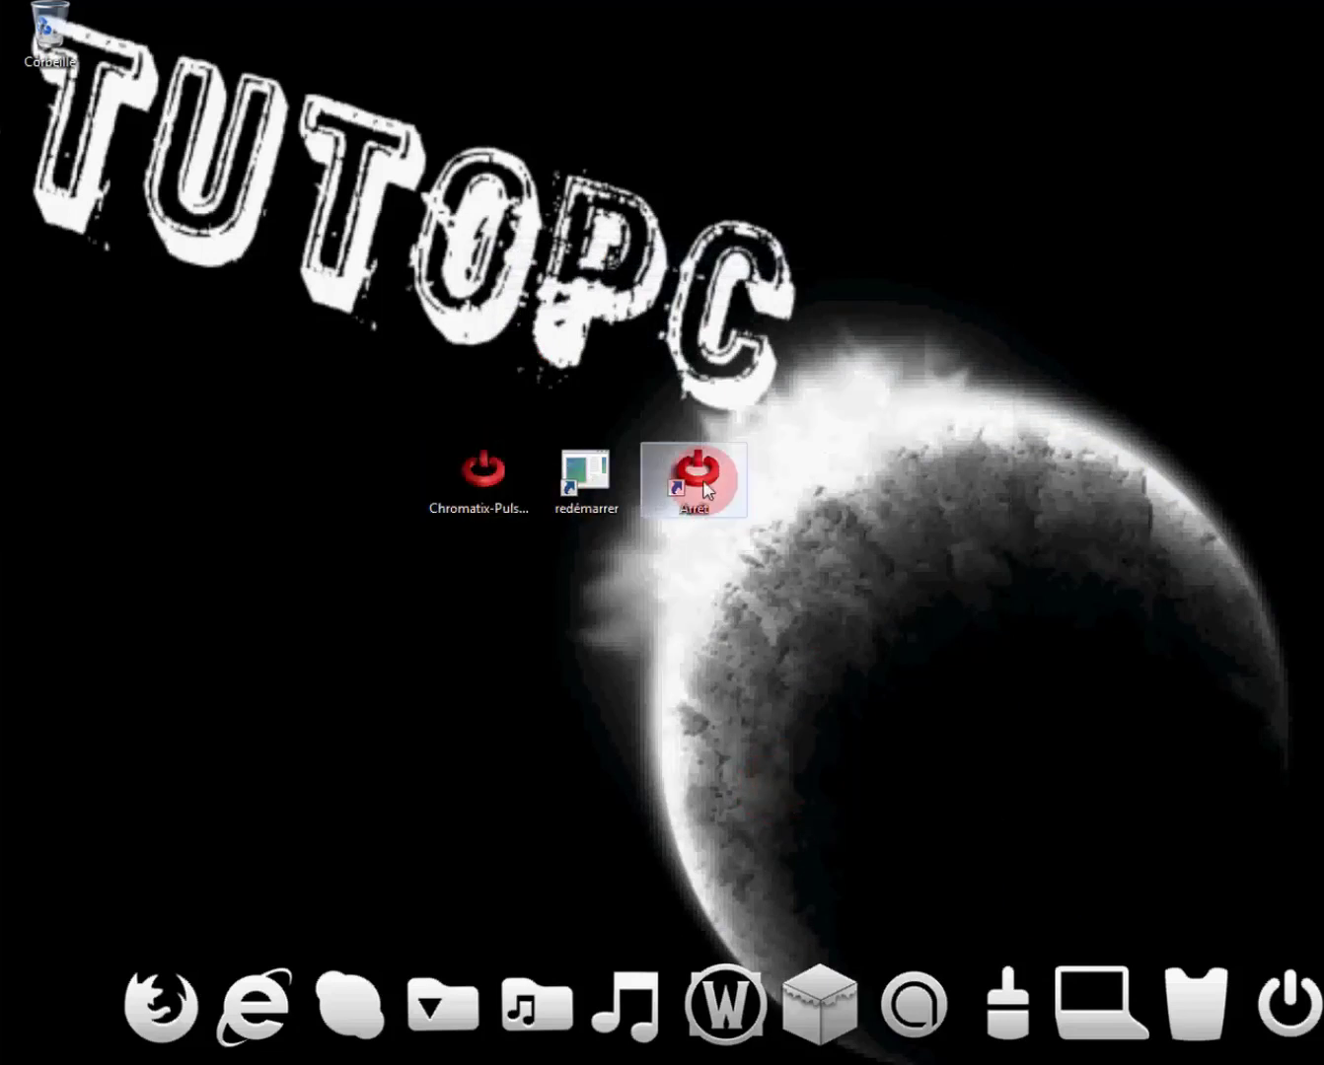
left_click_drag(705, 492, 825, 505)
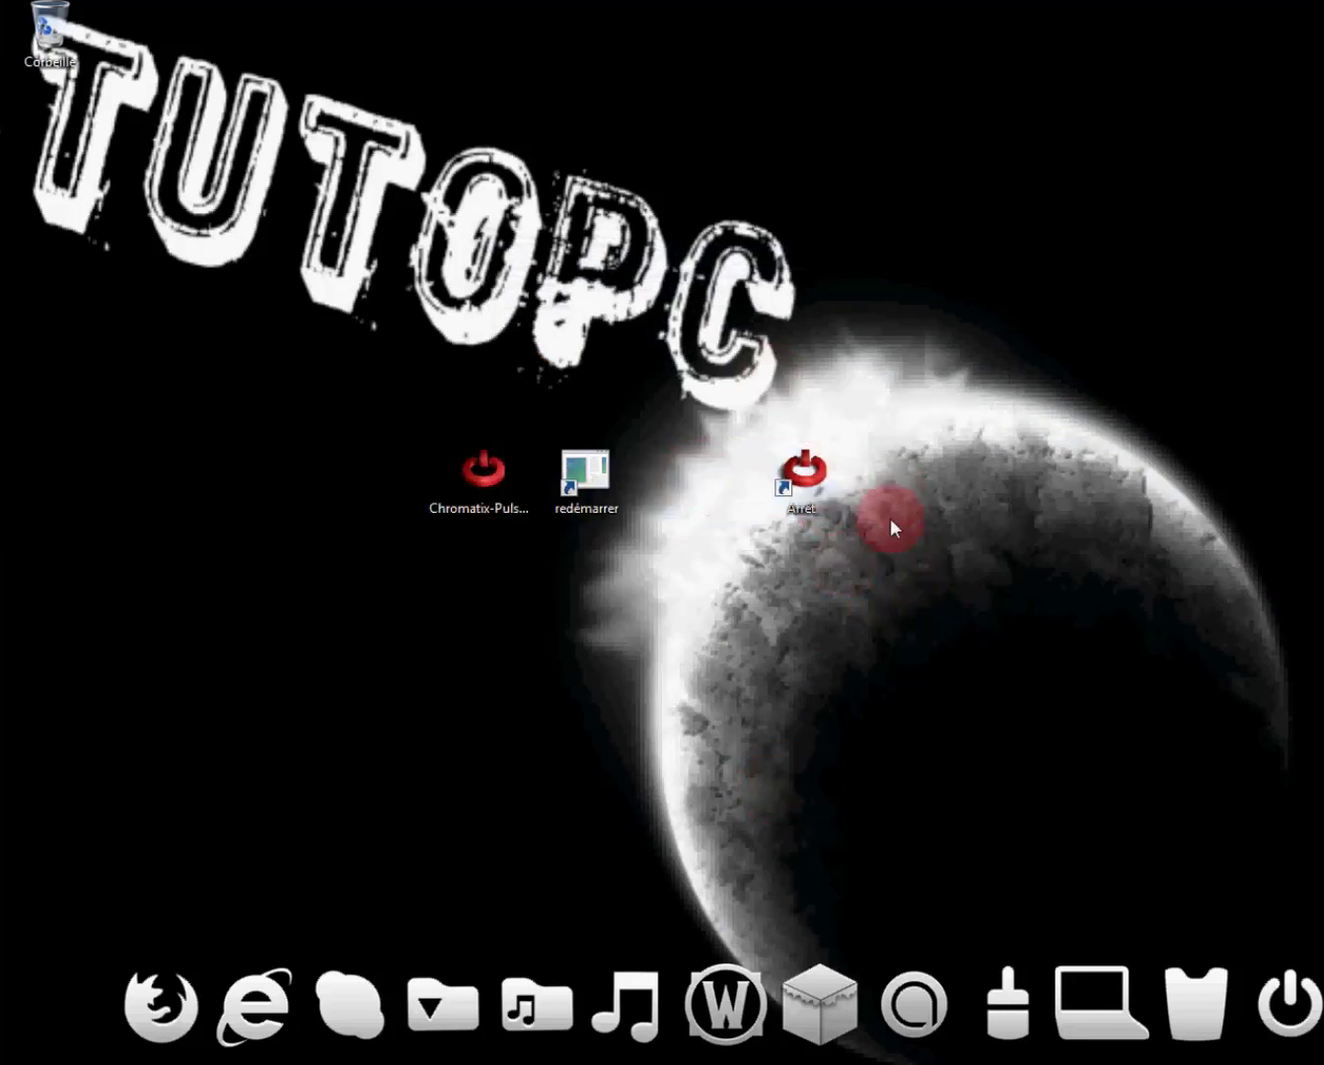
left_click_drag(803, 479, 708, 499)
left_click(832, 516)
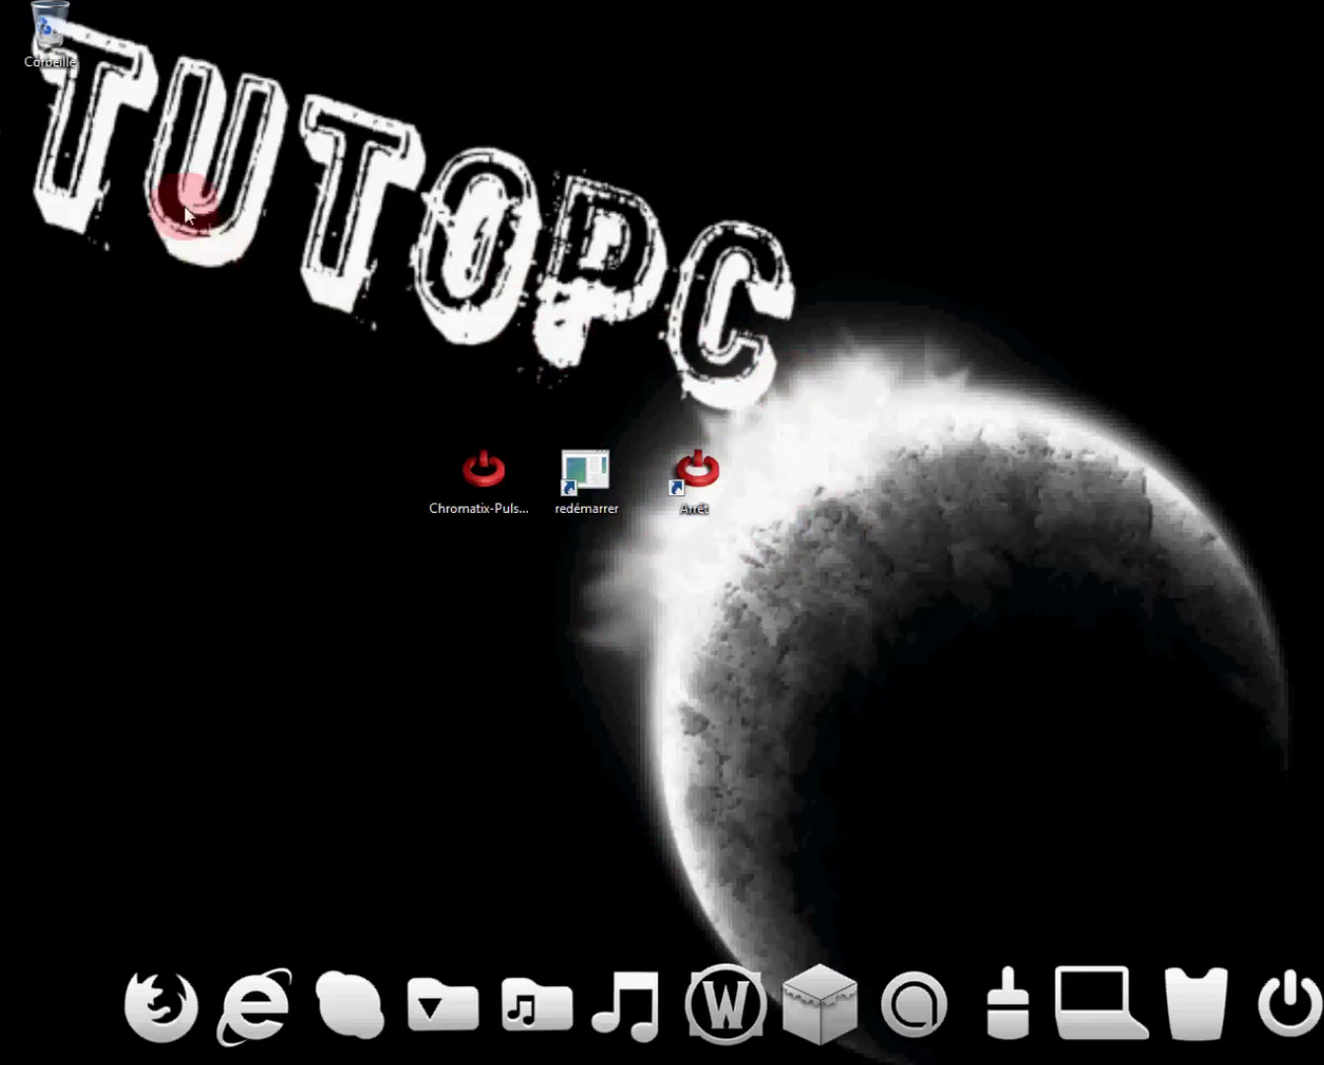
Step: Search the Start menu for "Cmd", launch the command prompt, and move its window toward the middle of the desktop
left_click(31, 24)
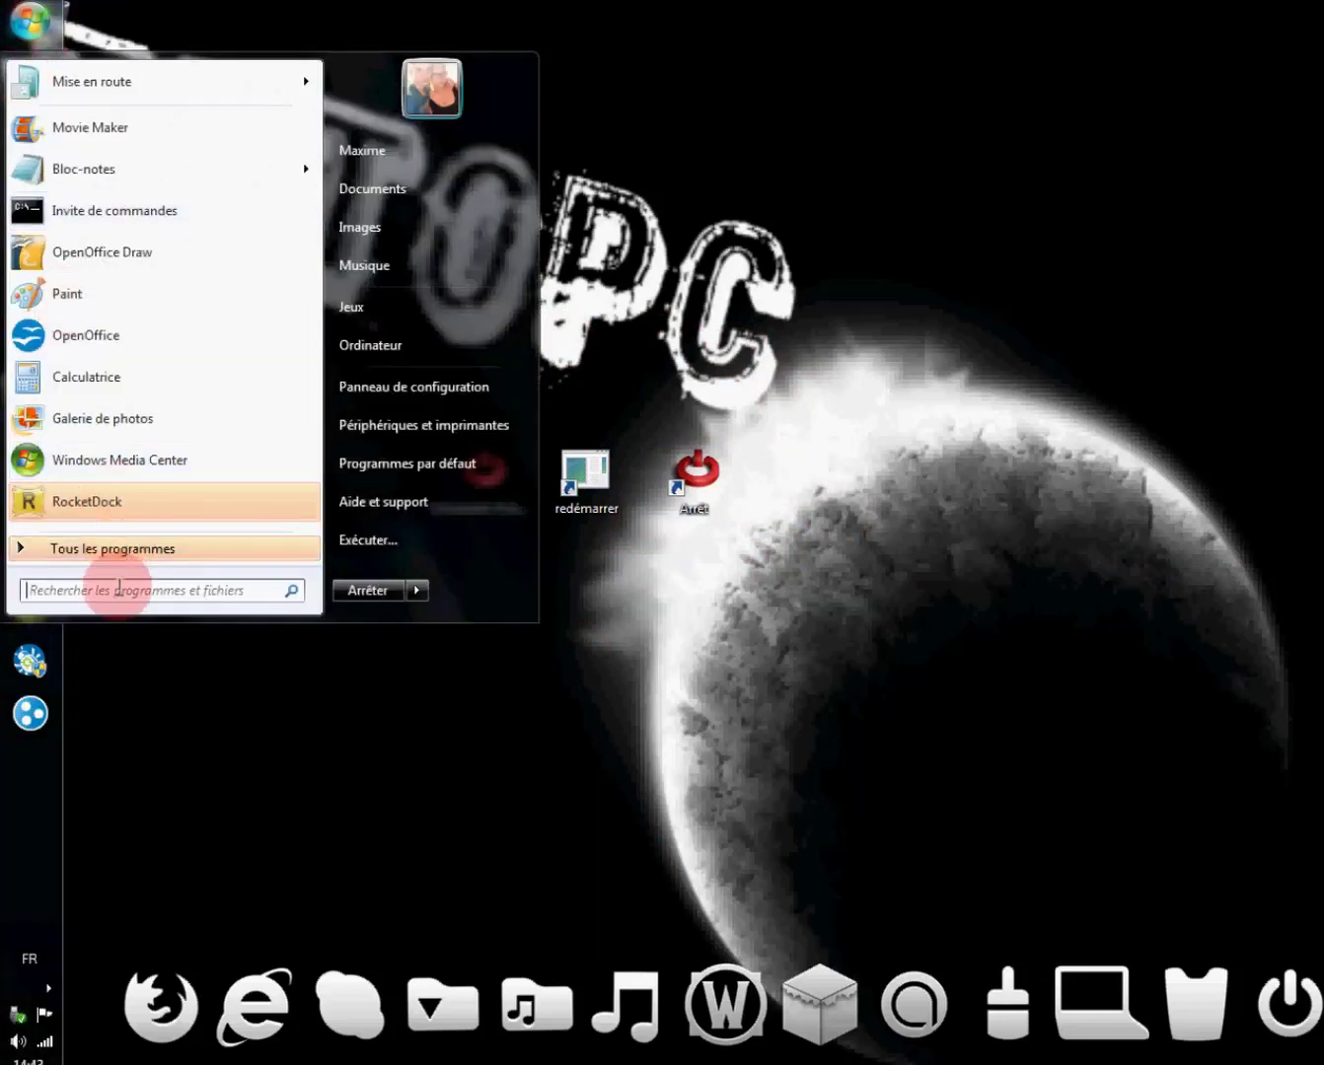
left_click(148, 588)
type("Cmd")
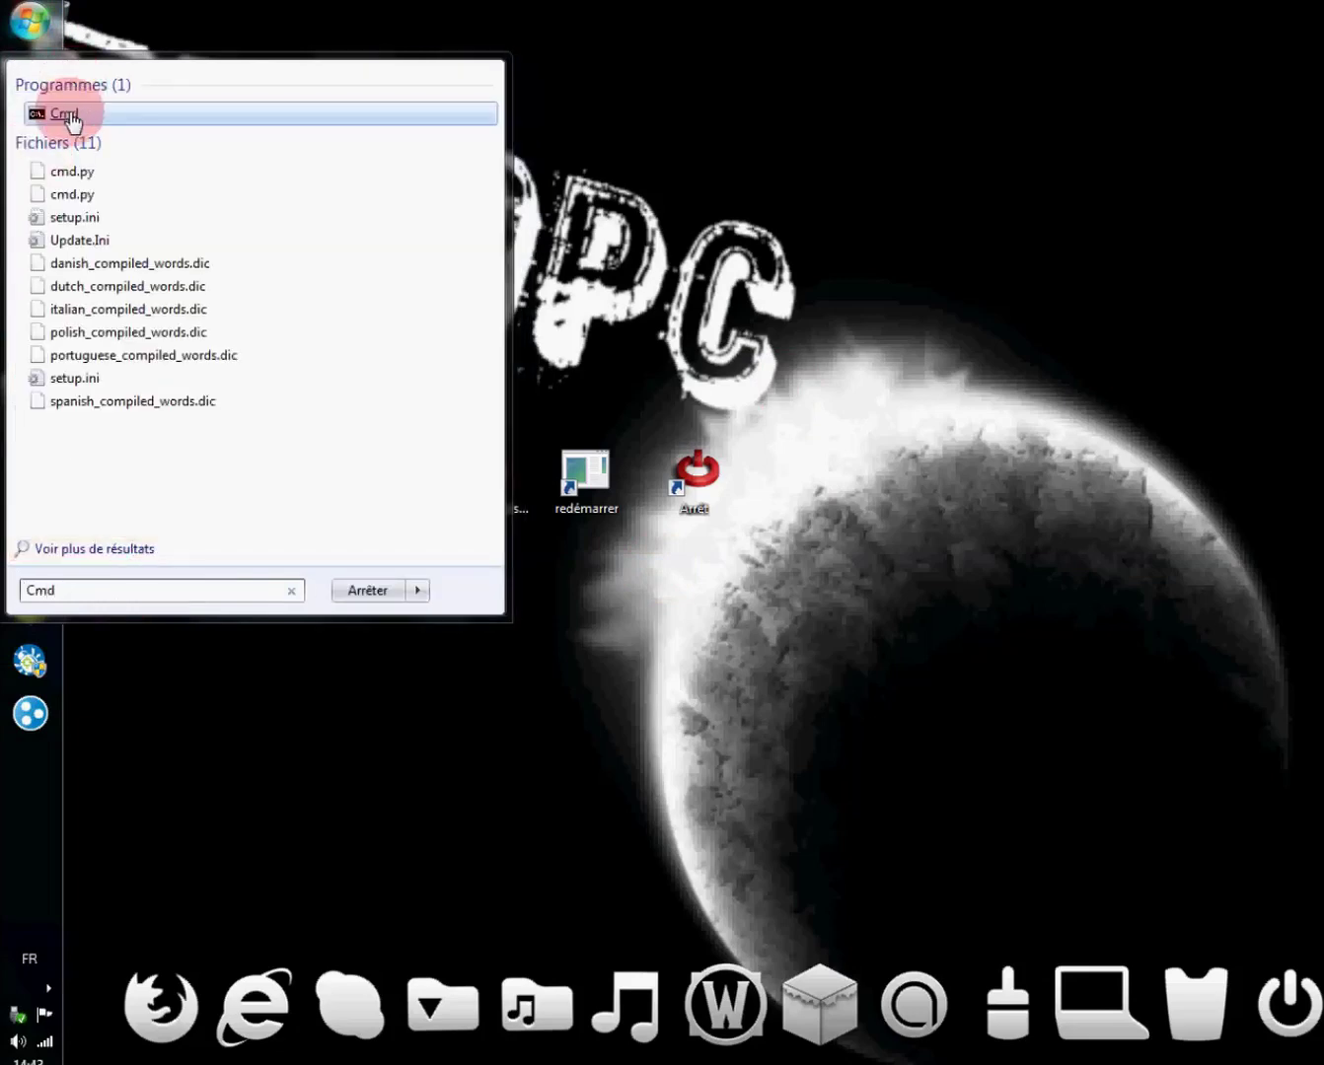
left_click(61, 115)
left_click_drag(334, 145, 529, 284)
Step: Schedule a forced shutdown with the command shutdown -f -s -t 3600, dismiss the notification, and close the command prompt
type("shut")
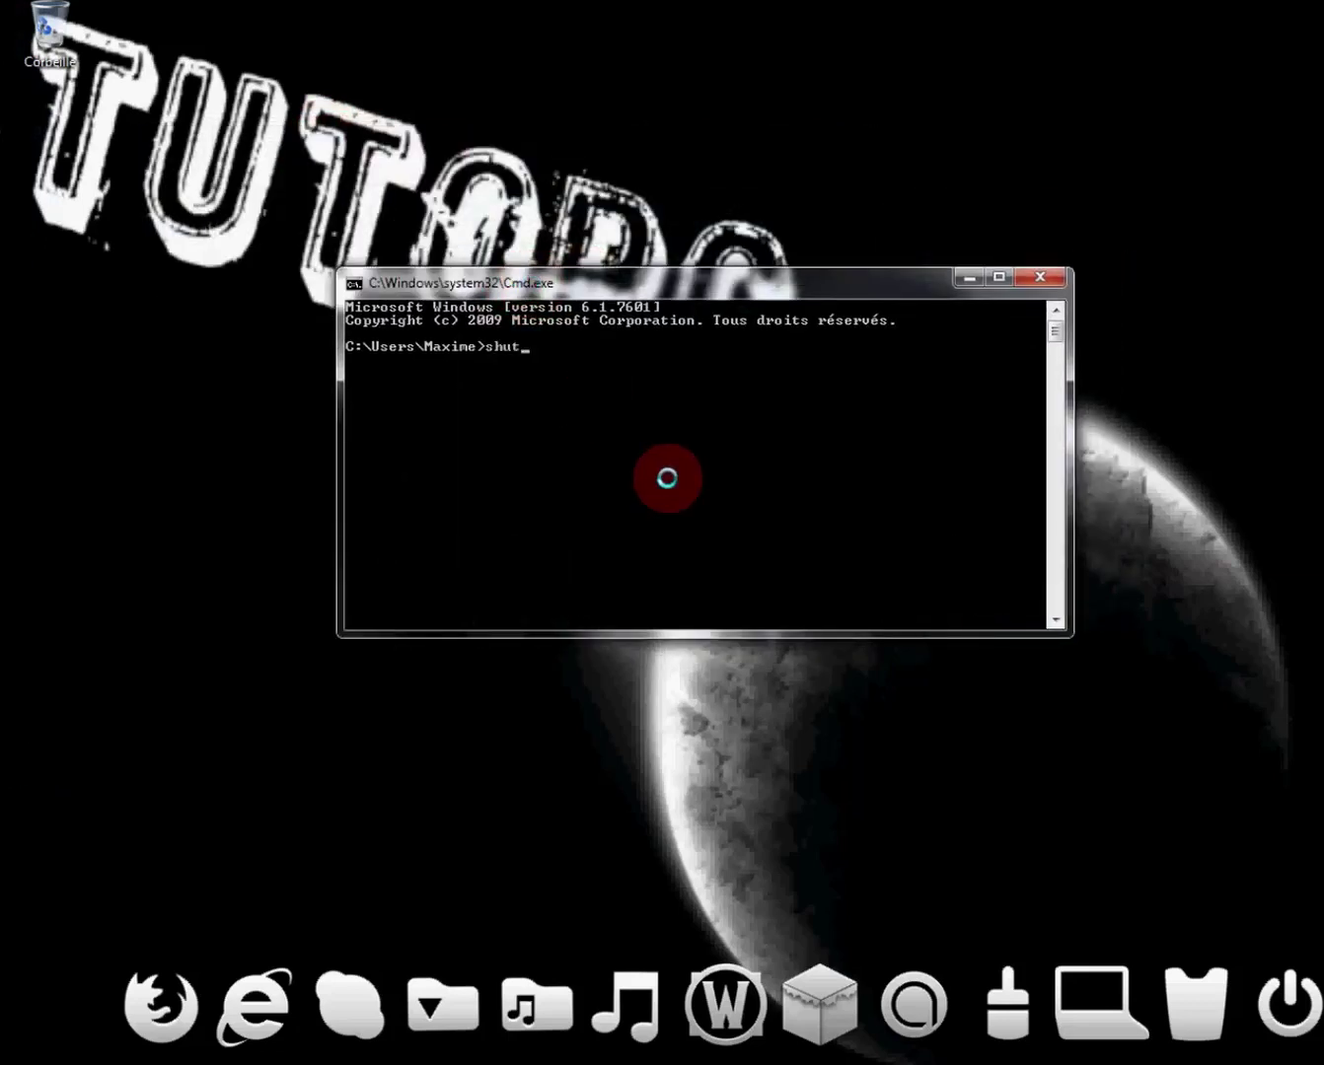
type("down -f -s -t")
type("3600")
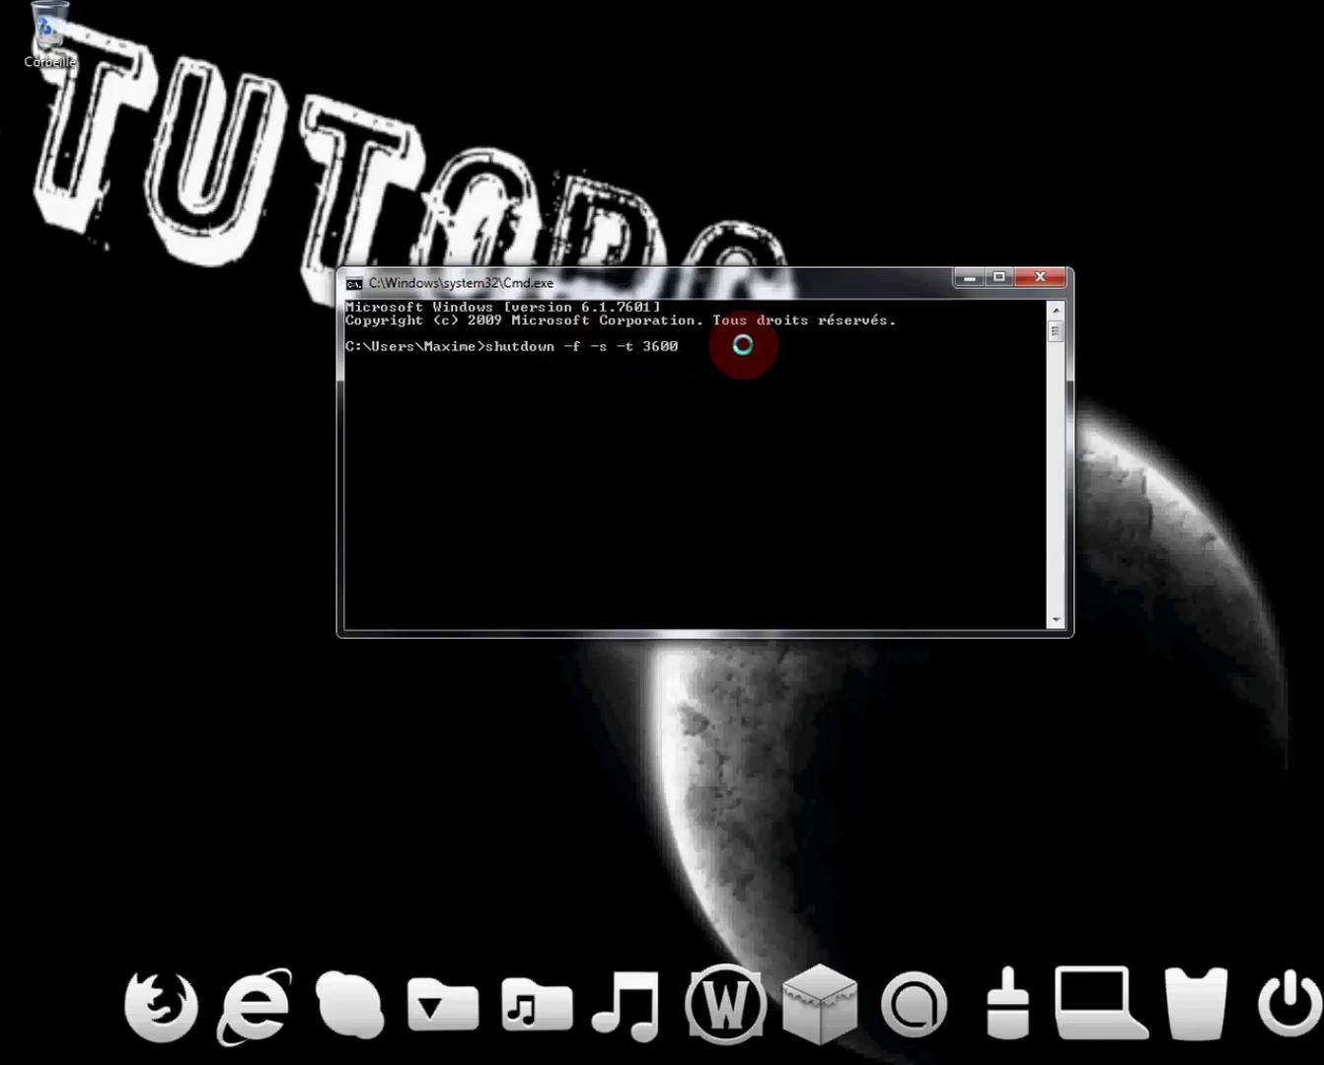
key("Return")
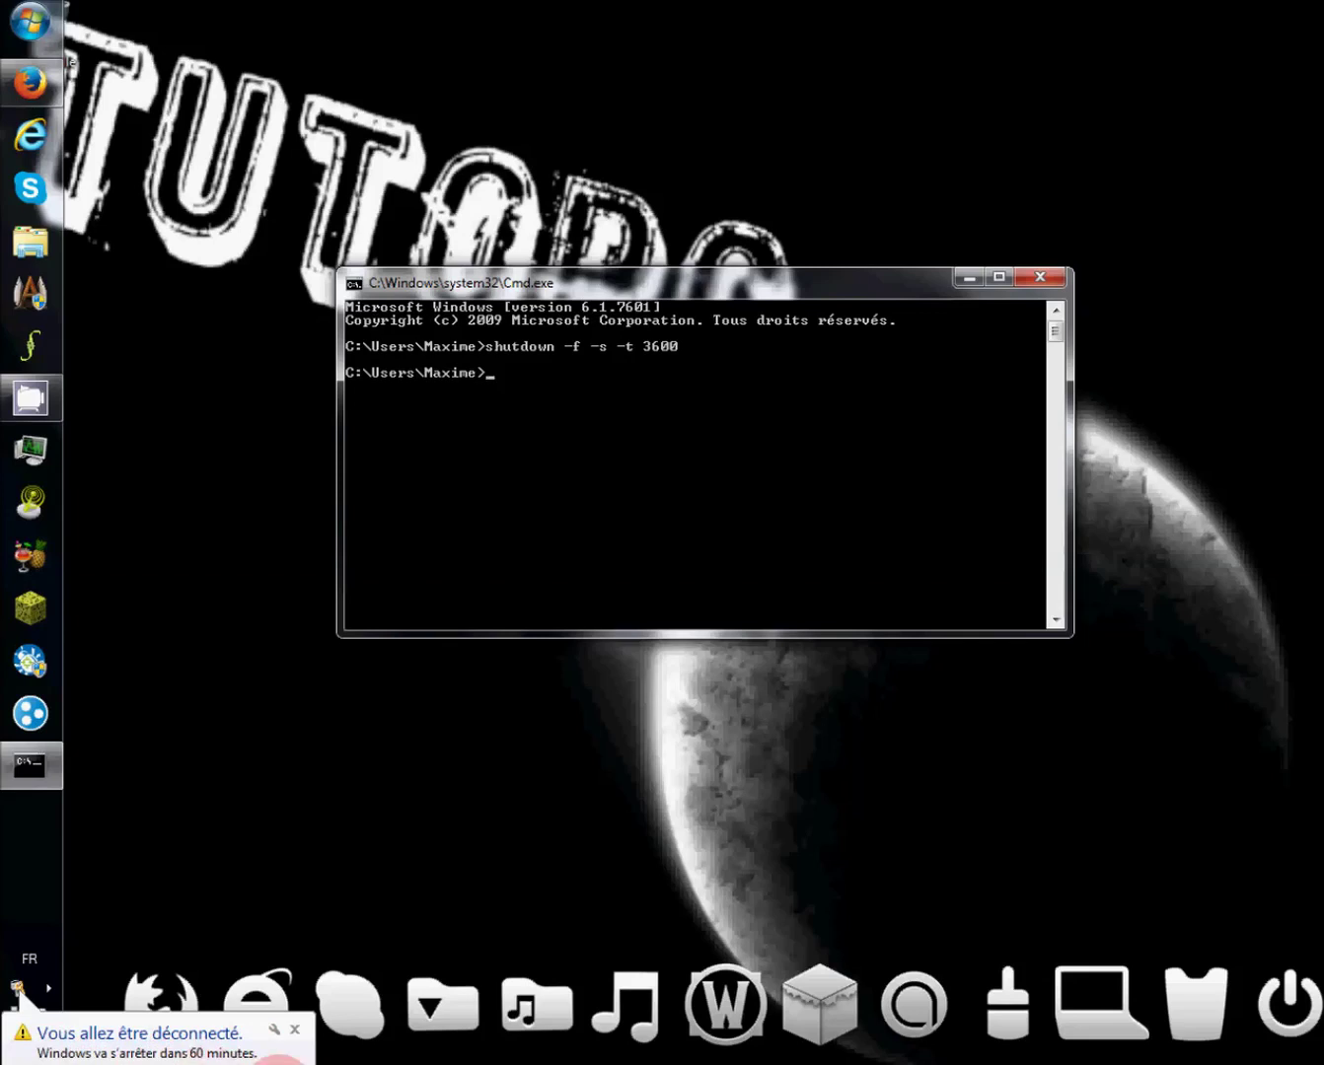
left_click(293, 1031)
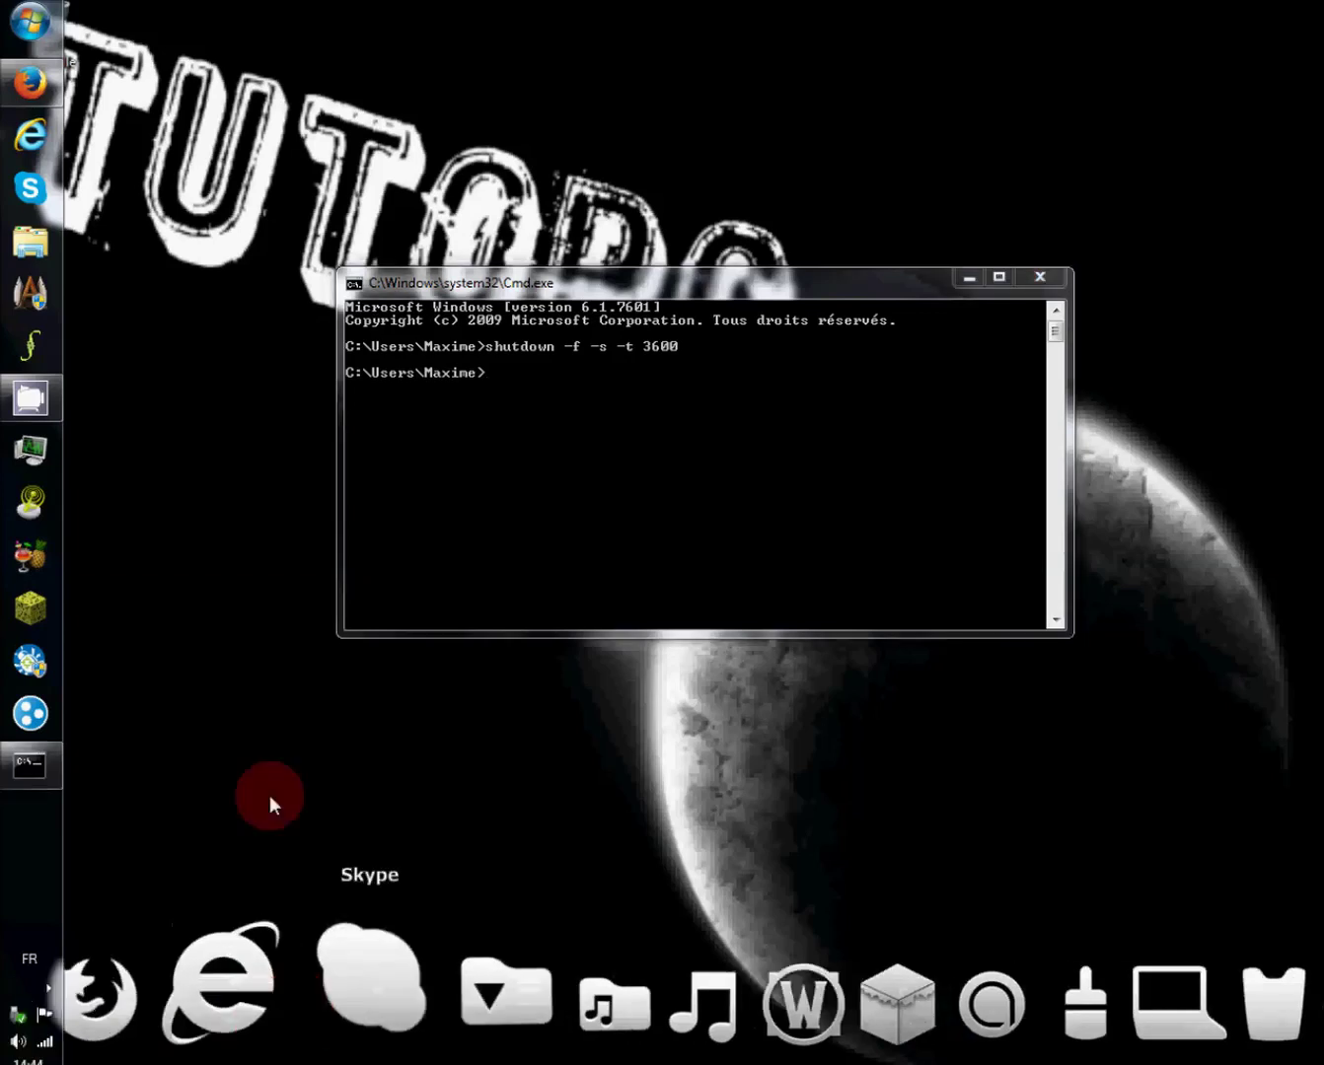
left_click(1058, 277)
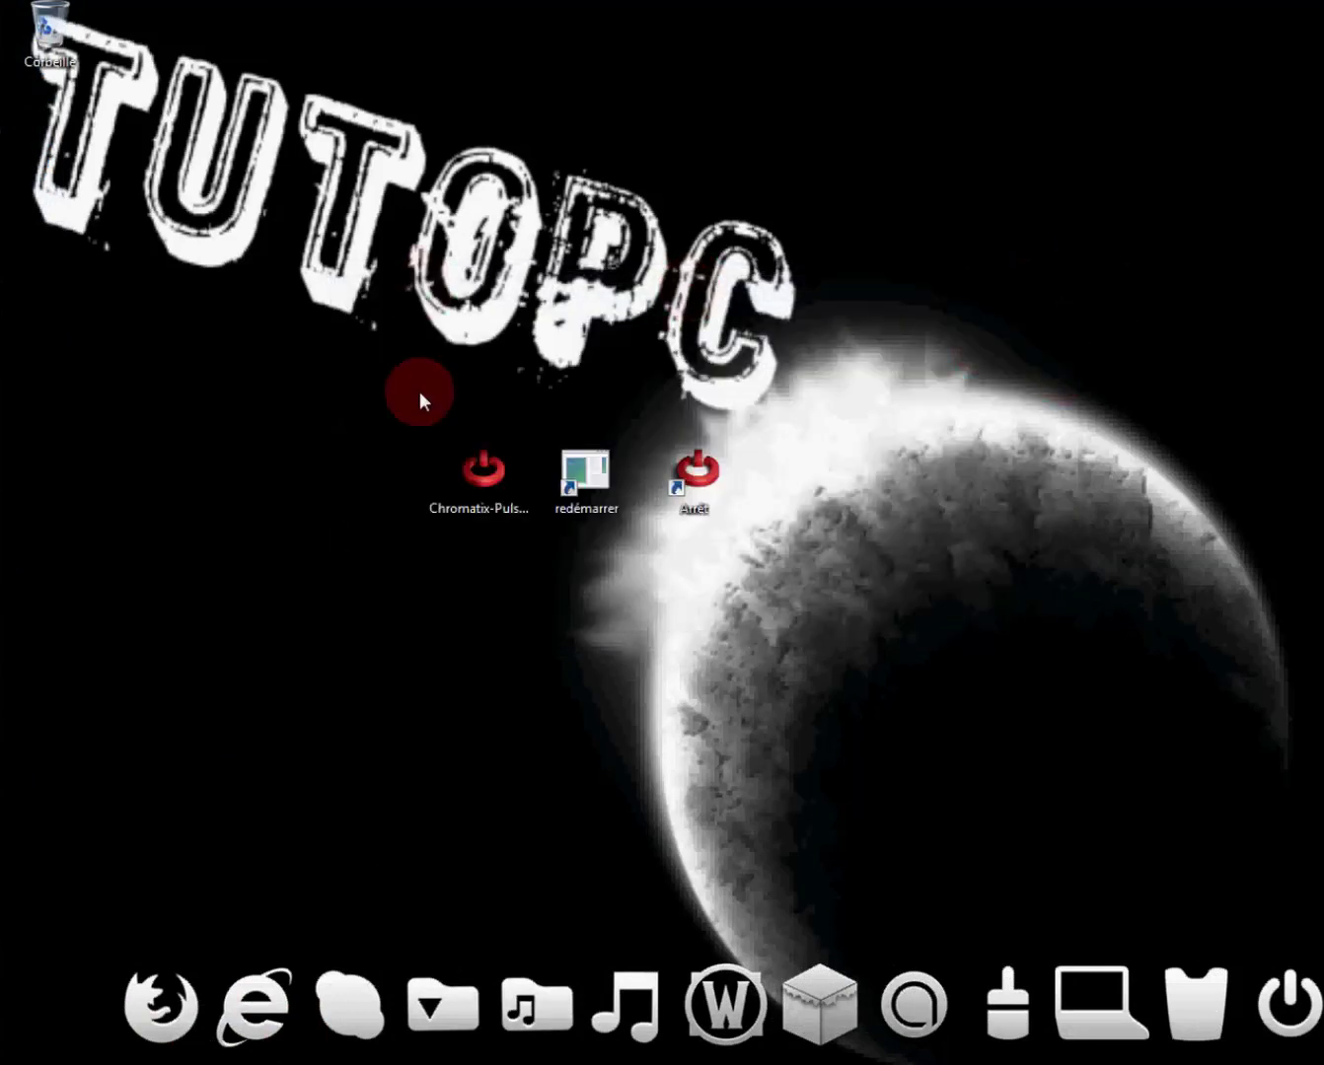